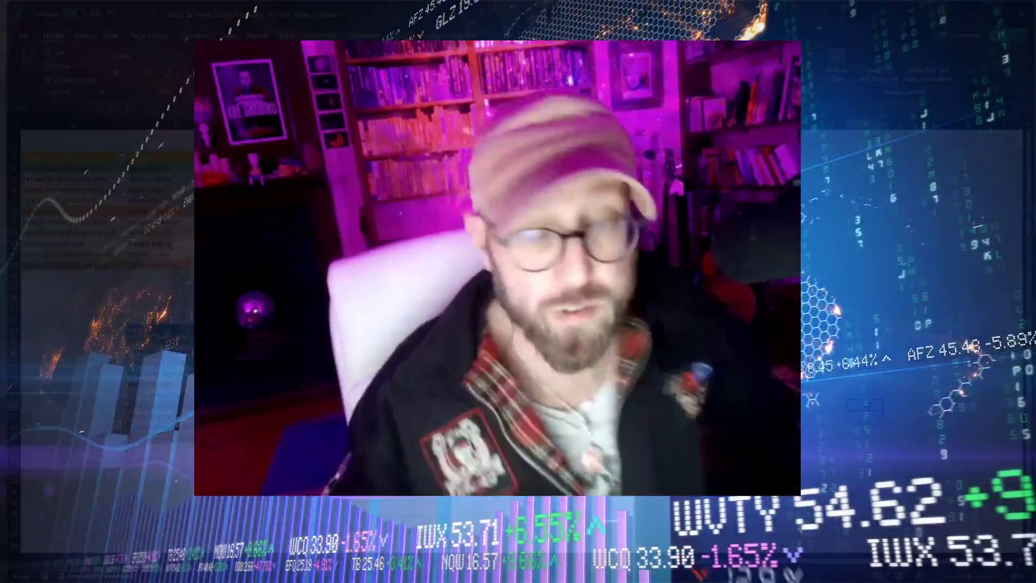
- Compare the source emails and fullnames with the lookup table's email1, email2 and age columns
click(54, 200)
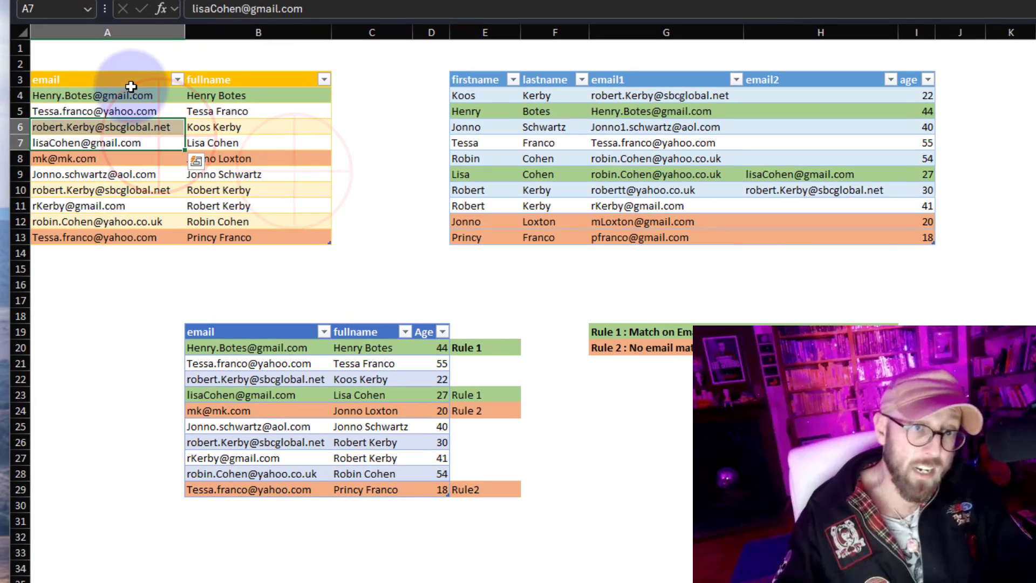
drag(130, 86, 270, 231)
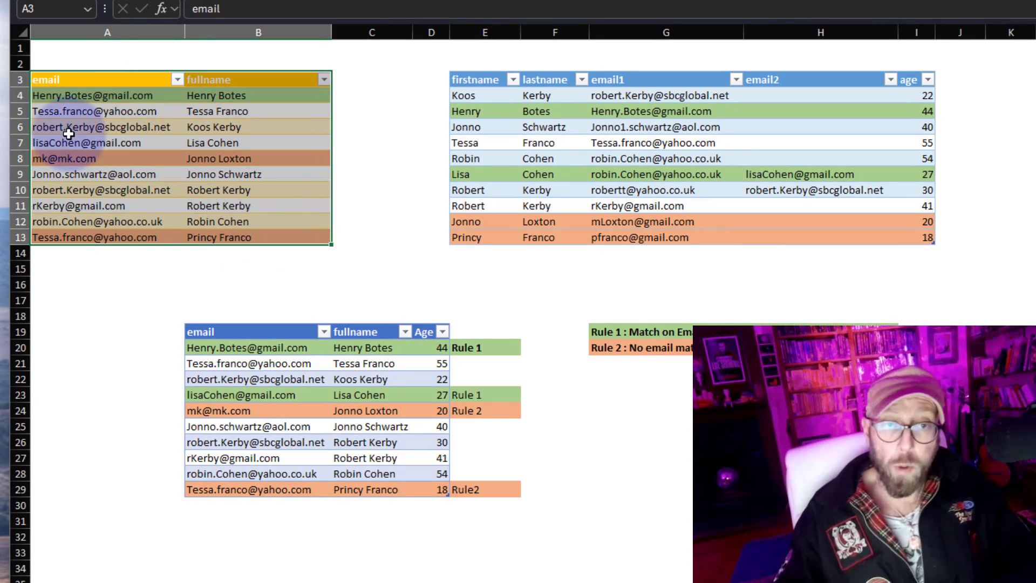
click(148, 204)
drag(134, 110, 134, 214)
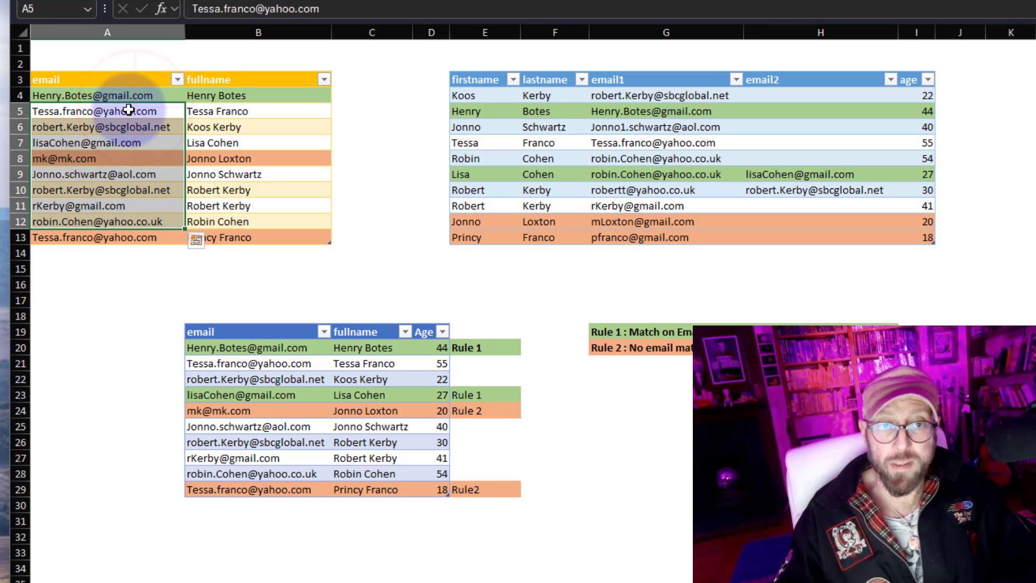
drag(129, 94, 132, 222)
drag(690, 94, 819, 243)
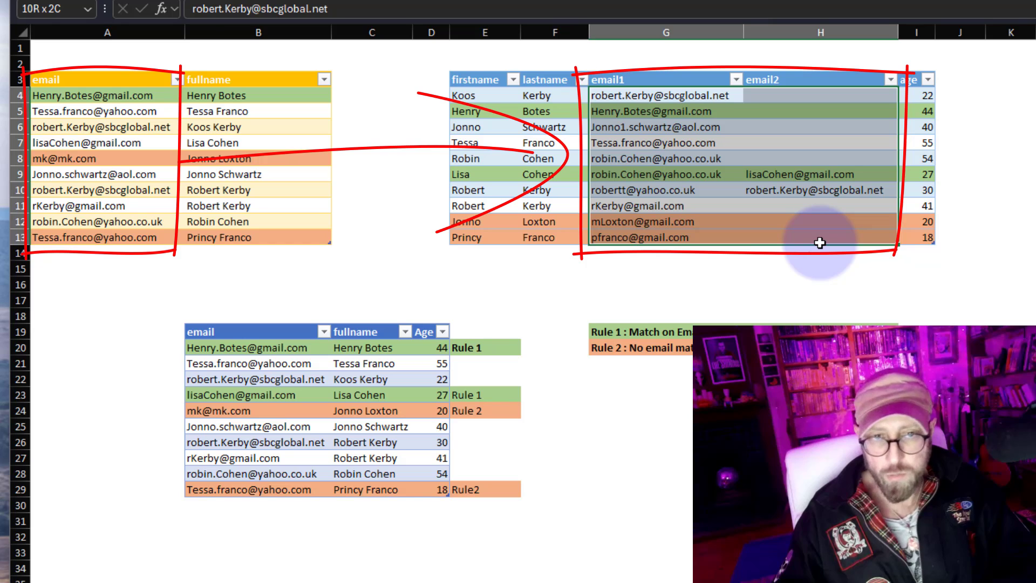
drag(247, 92, 257, 205)
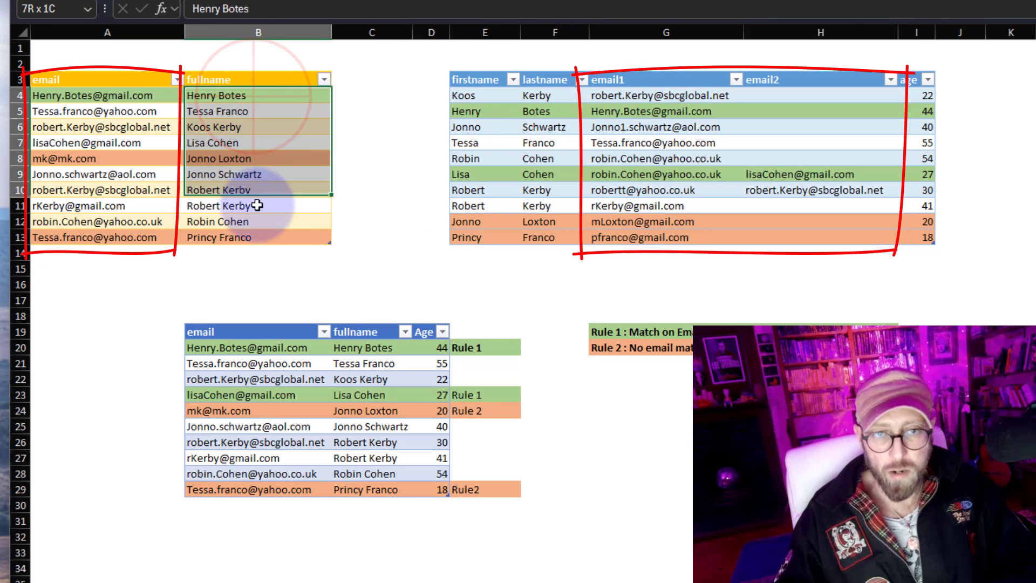
click(601, 174)
drag(921, 95, 928, 231)
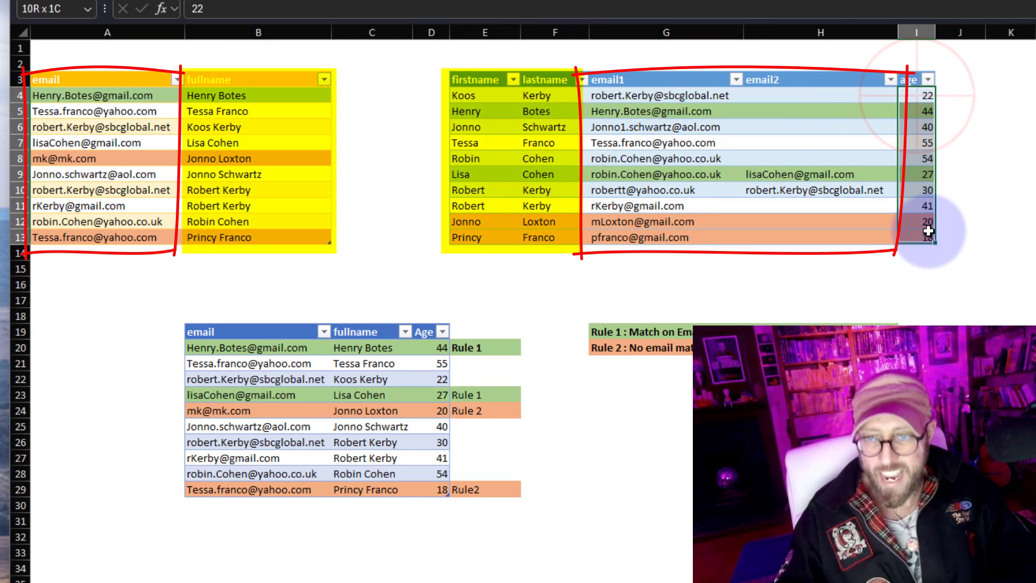
drag(107, 96, 262, 96)
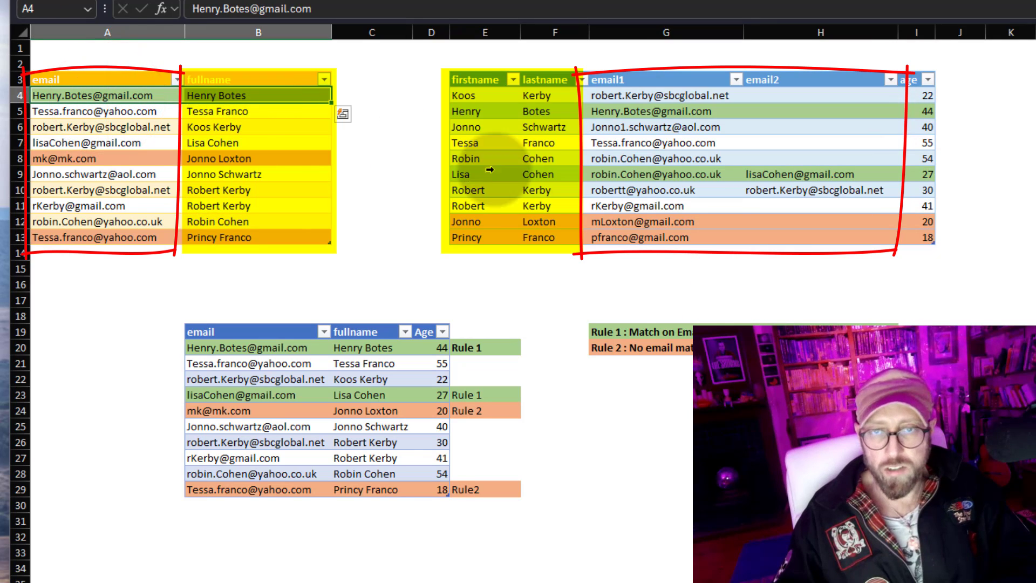
click(630, 111)
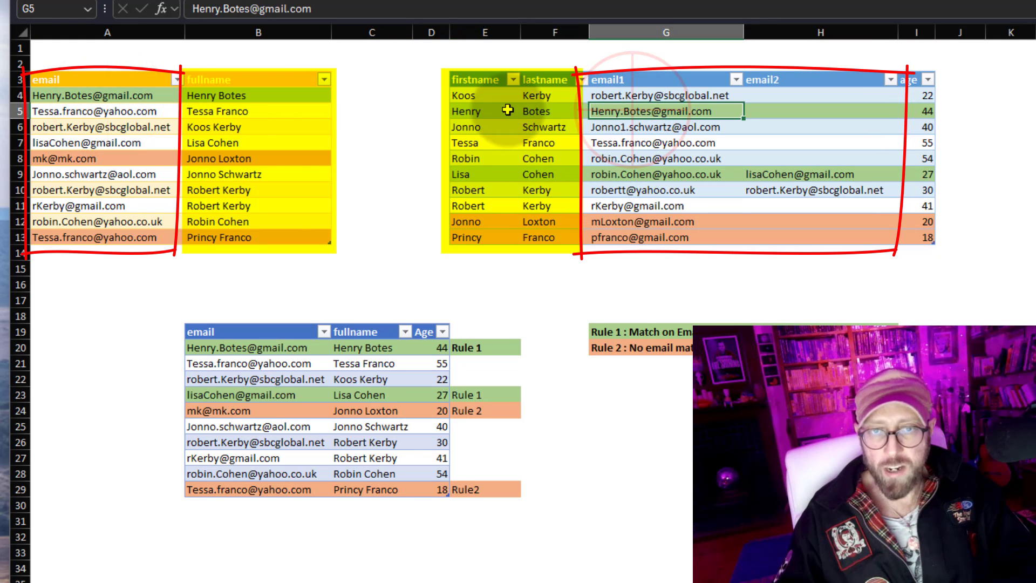
click(226, 96)
drag(455, 111, 905, 105)
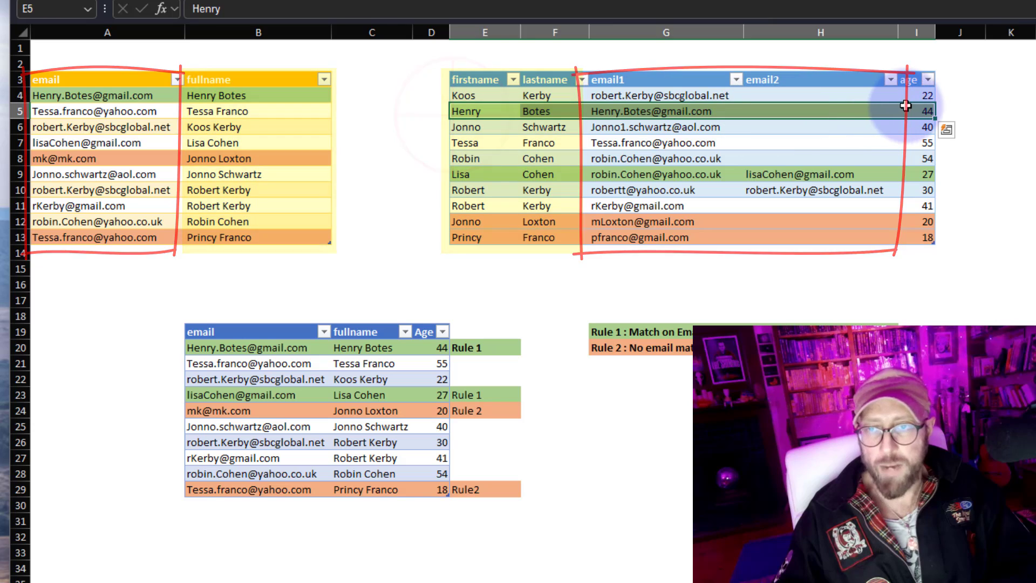
drag(438, 346, 203, 345)
- Trace which source rows match lookup rows, including lookup row 12 with age 20
click(293, 110)
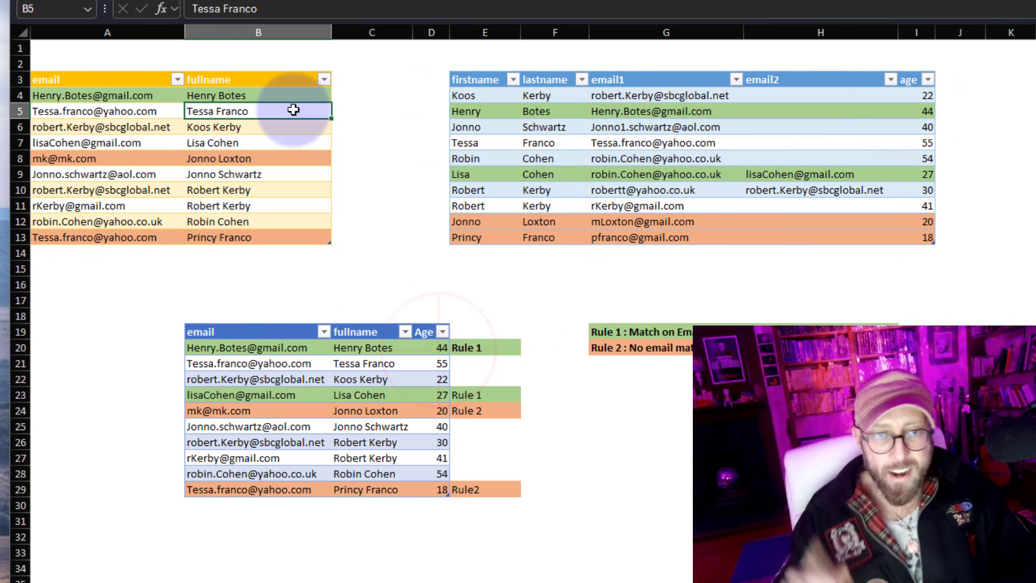
click(119, 173)
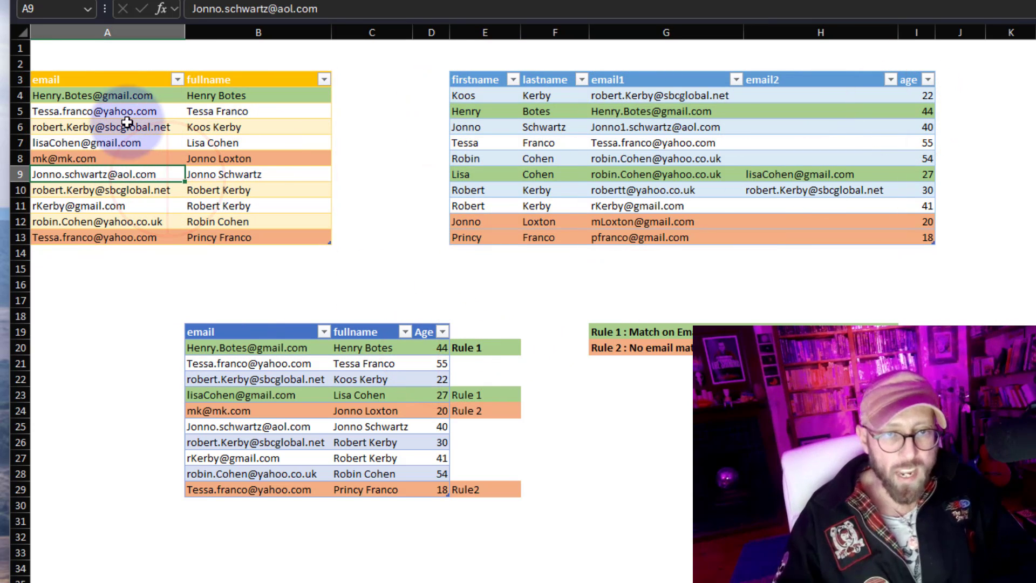
drag(128, 95, 116, 237)
click(253, 206)
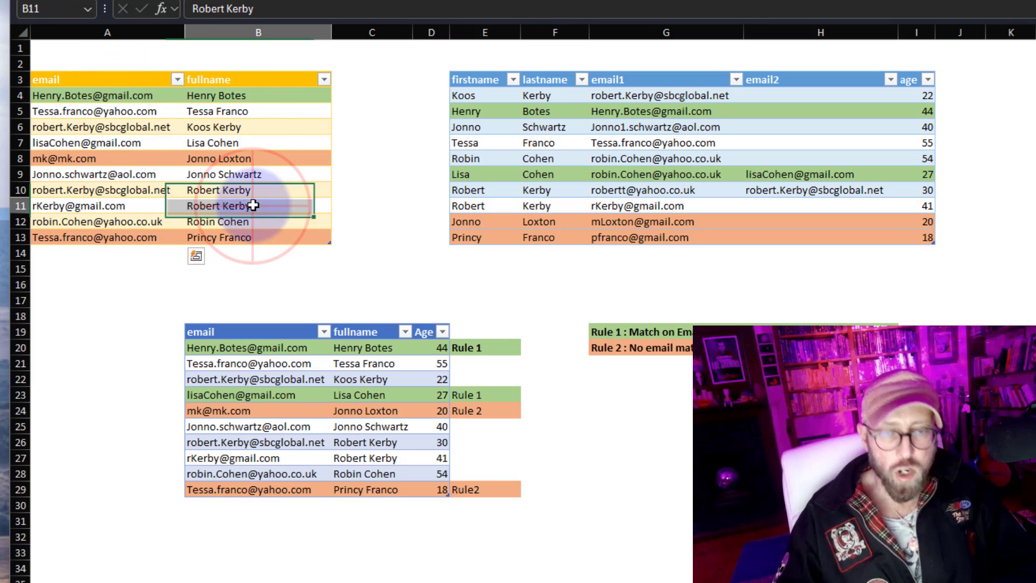
drag(250, 96, 249, 237)
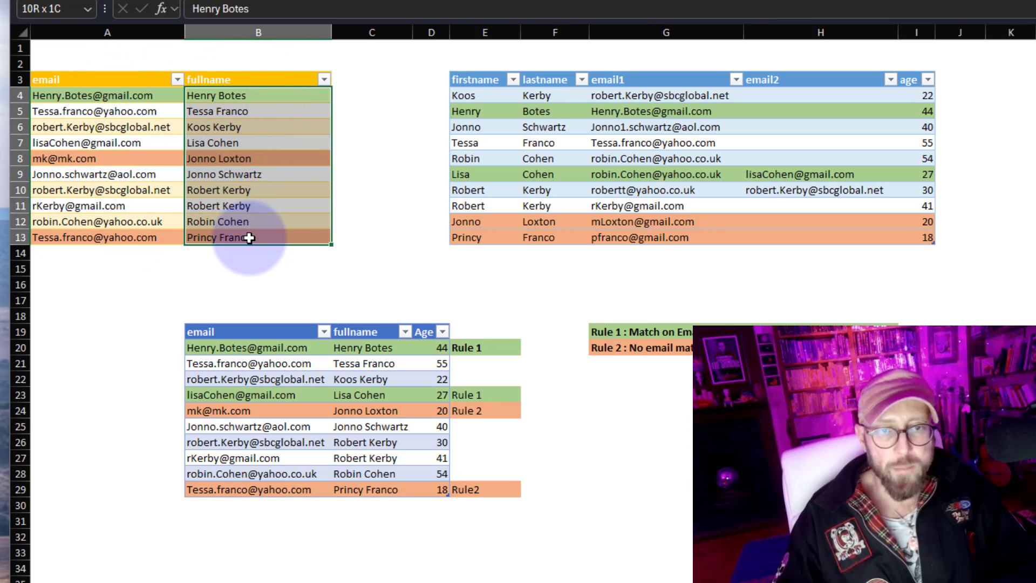
click(307, 217)
click(118, 237)
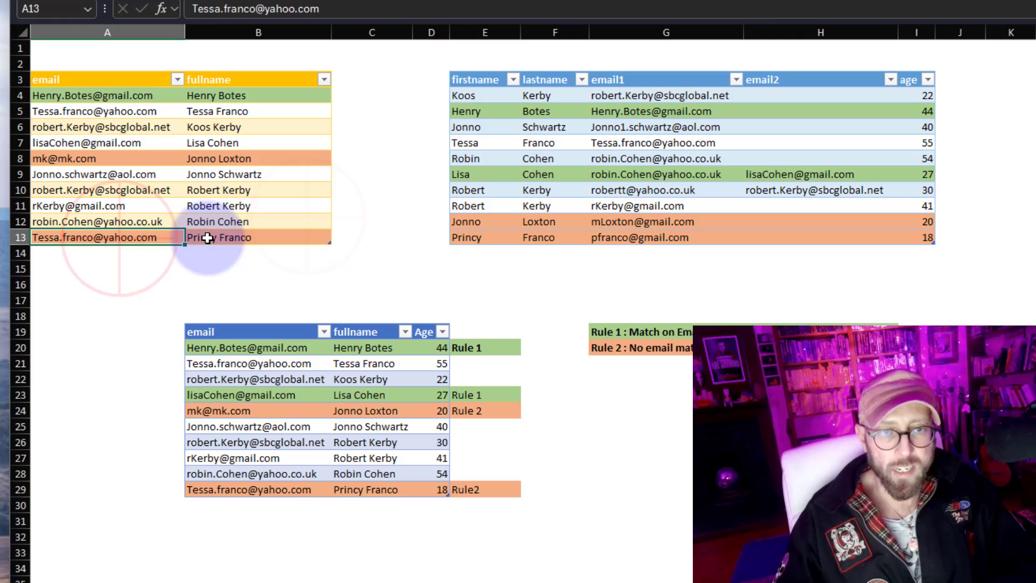
click(225, 161)
click(643, 205)
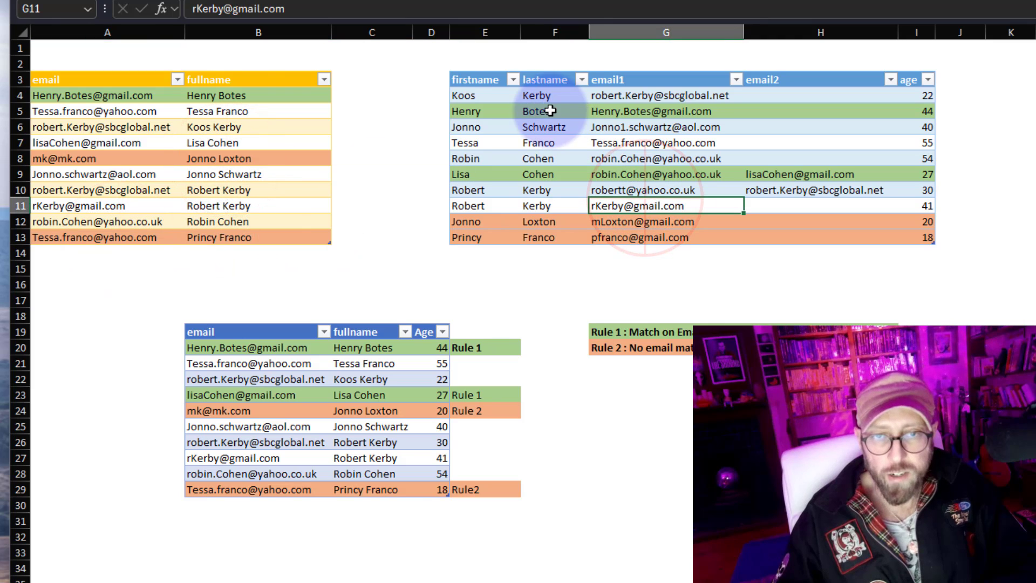
drag(626, 95, 632, 233)
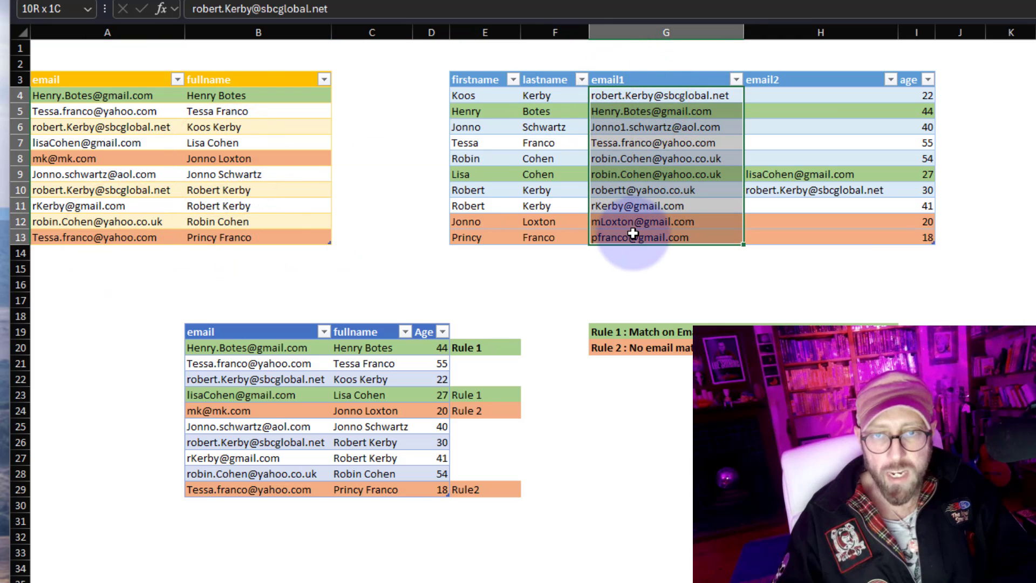
click(555, 174)
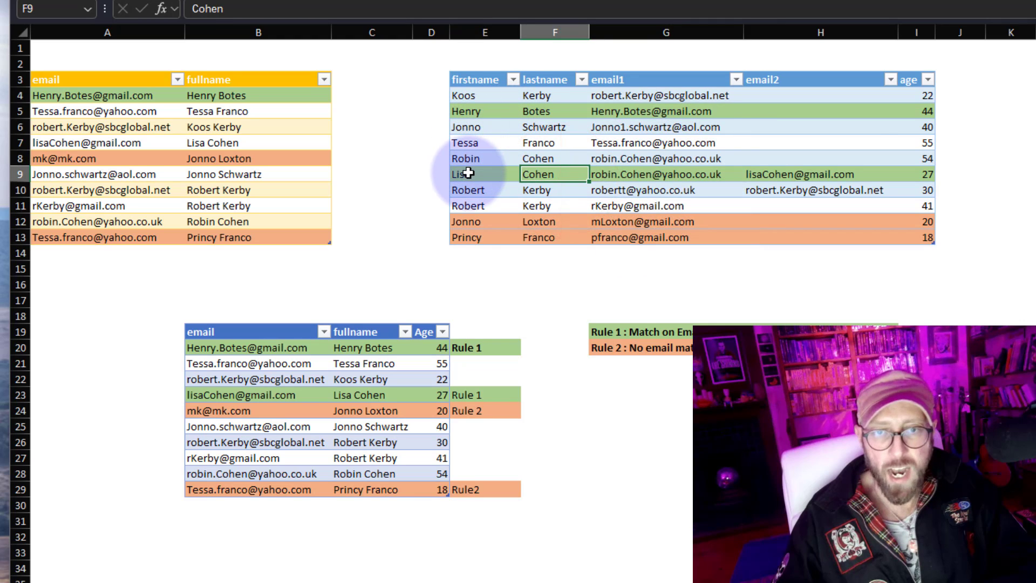
drag(463, 217, 906, 220)
click(916, 221)
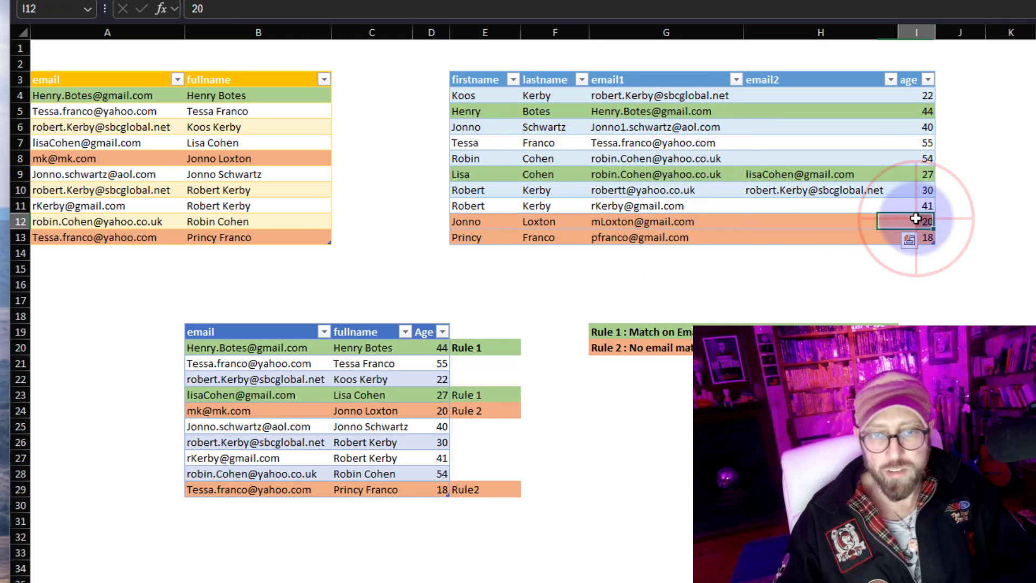
drag(485, 411, 253, 411)
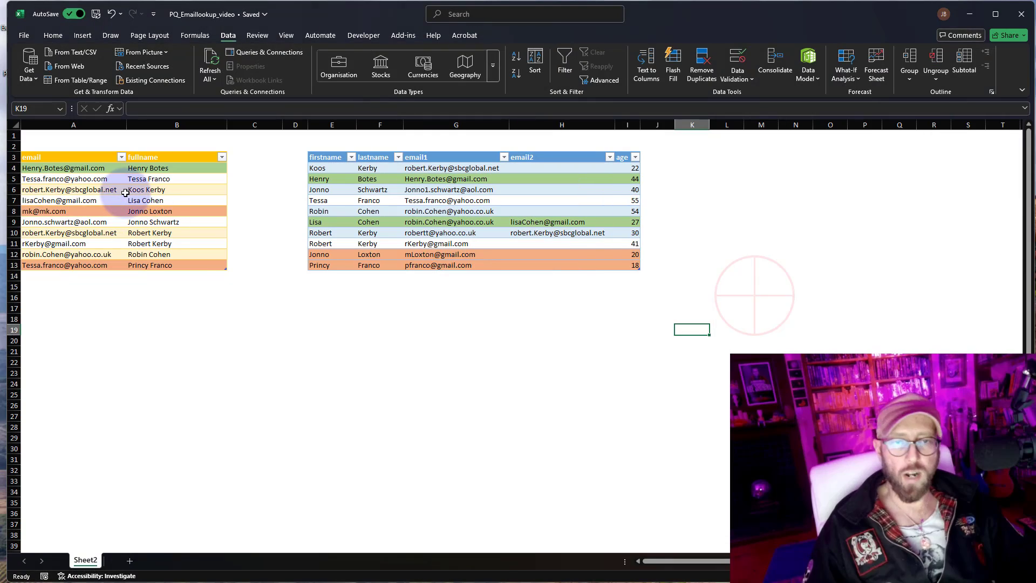
- Check the source table's name on the Table Design tab
click(121, 190)
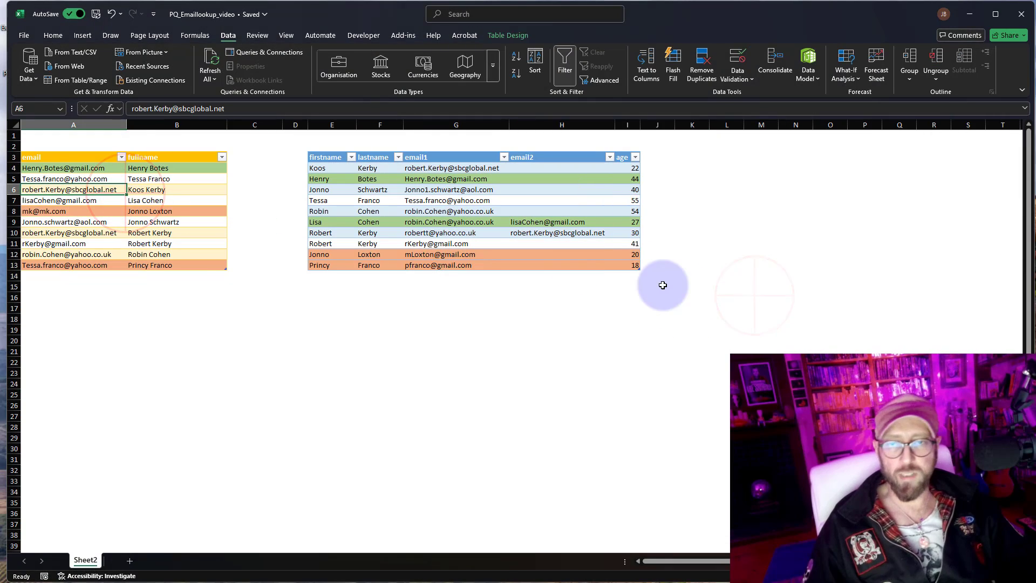
click(663, 282)
click(439, 319)
click(161, 190)
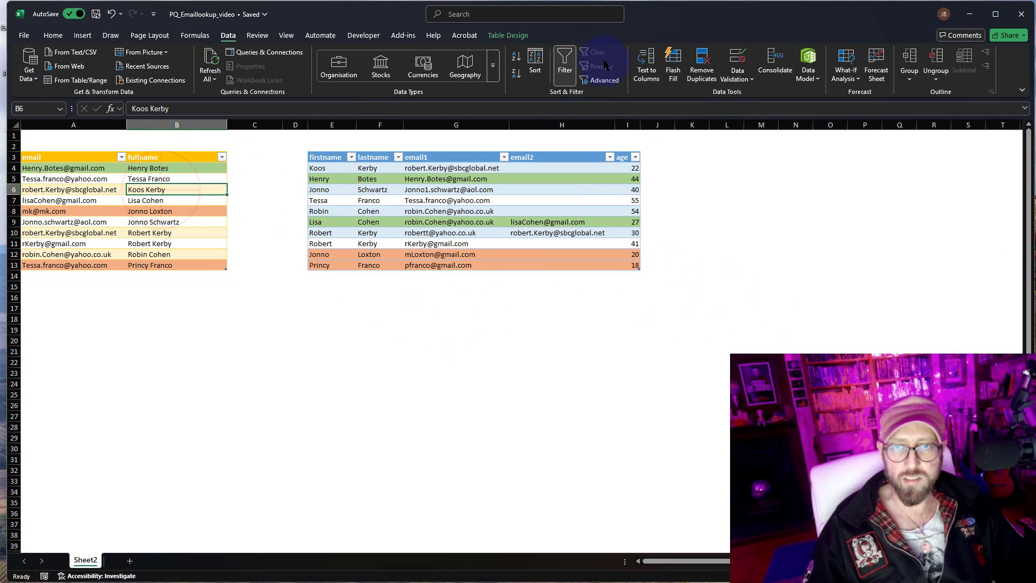
click(507, 36)
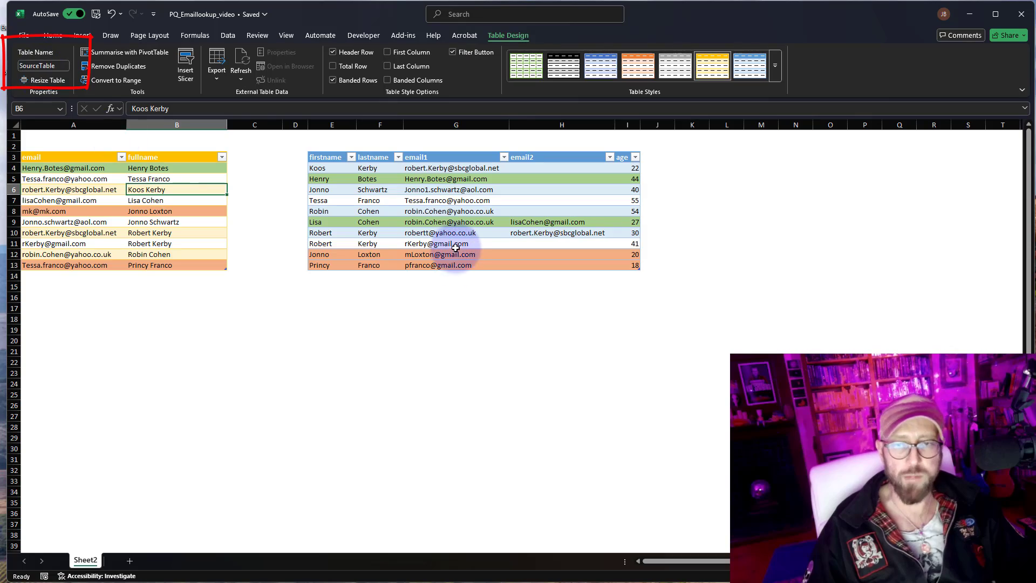
- Load the SourceTable table into Power Query via Data > From Table/Range
click(468, 221)
click(272, 351)
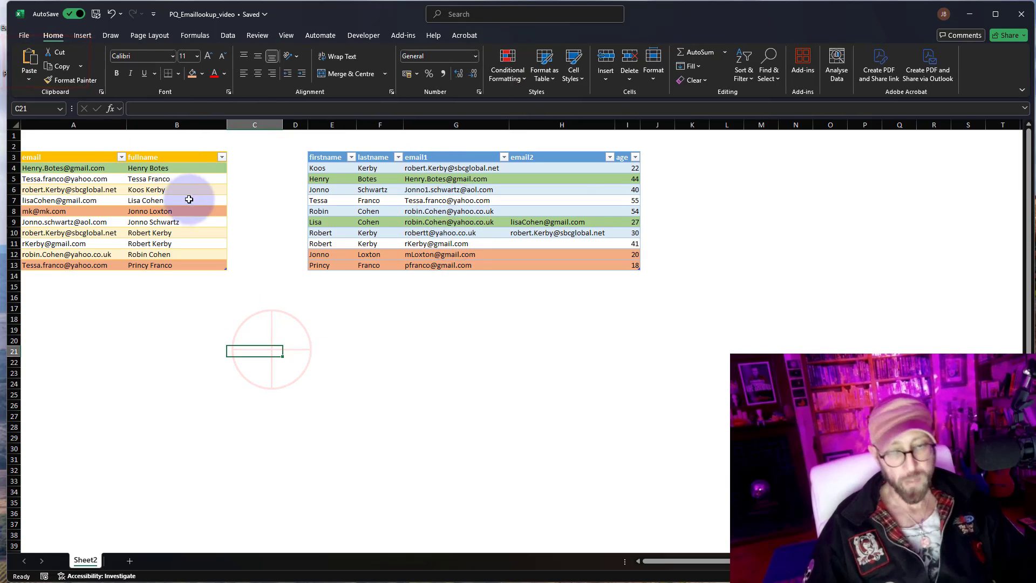
click(153, 195)
click(236, 36)
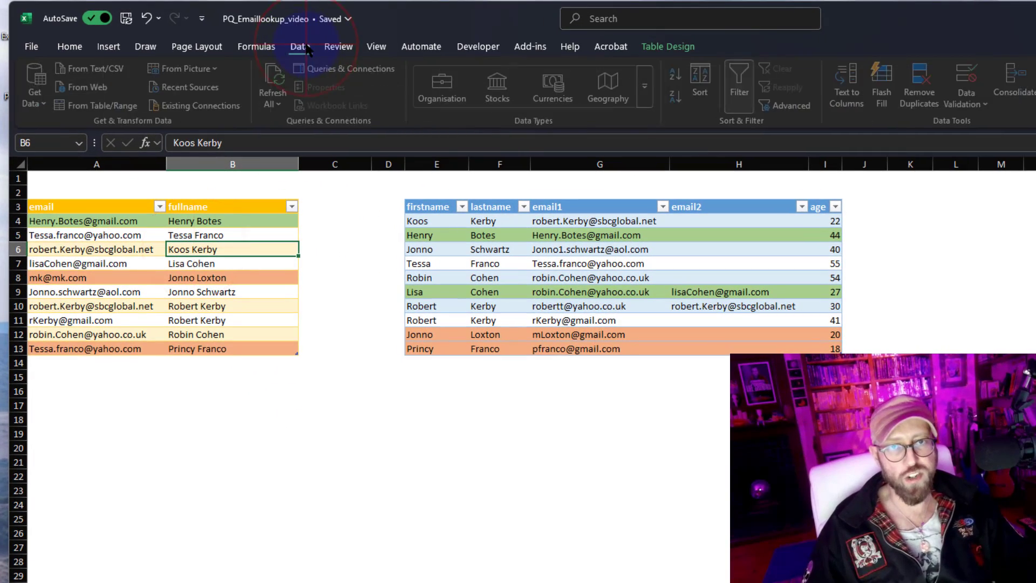
click(116, 107)
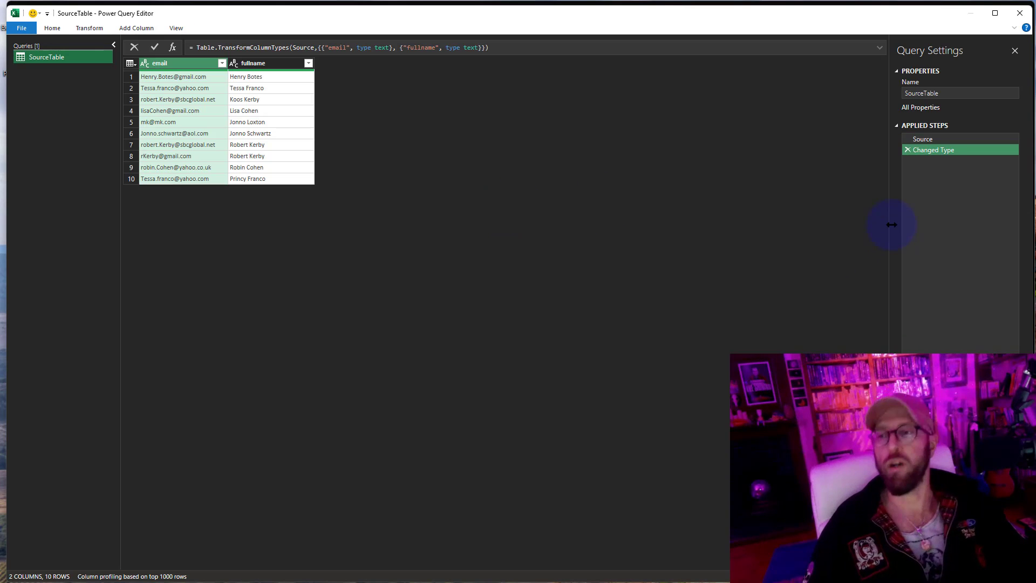
- Delete the Changed Type step and copy the Source expression in Advanced Editor
click(907, 150)
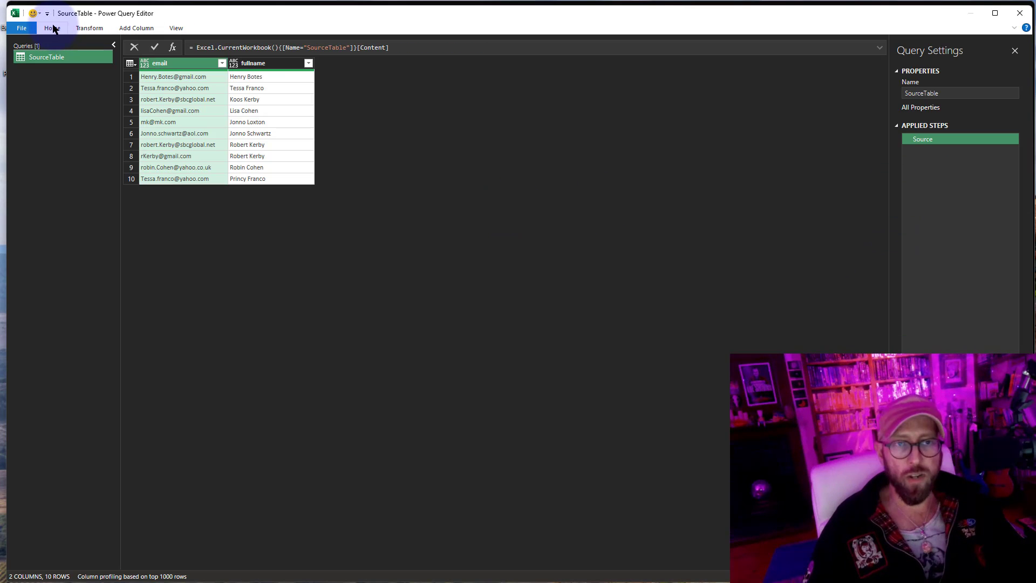
click(52, 28)
click(99, 55)
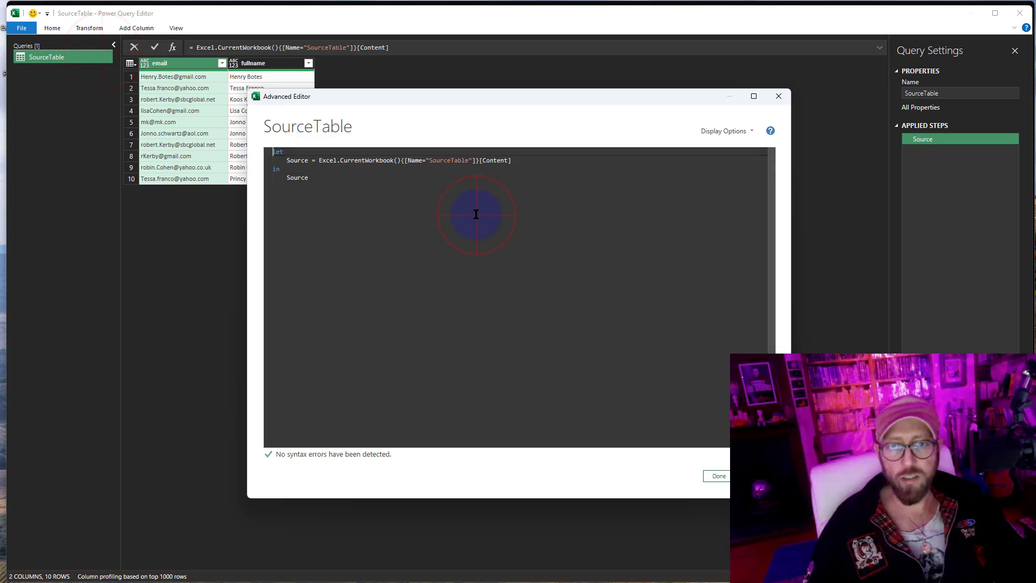
drag(523, 159, 476, 159)
drag(554, 195, 339, 198)
key(ctrl+c)
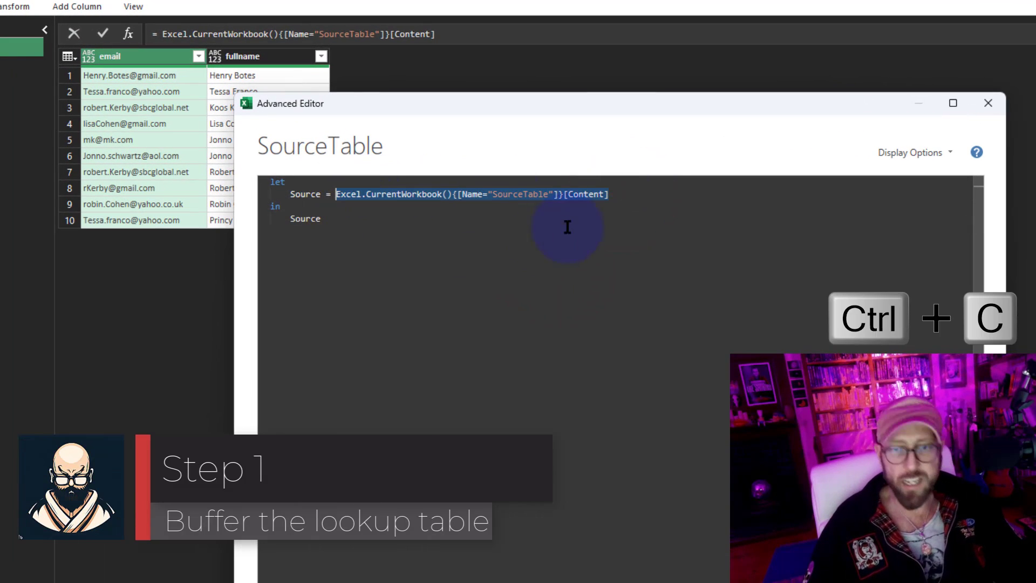
- Add the step lookuptbl = Excel.CurrentWorkbook(){[Name="lookup"]}[Content]
click(622, 195)
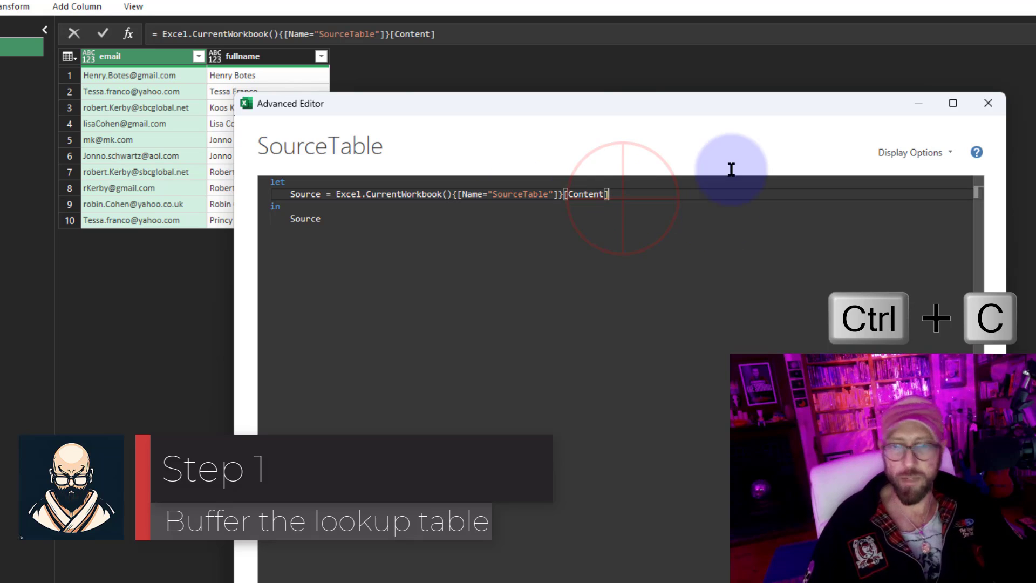
text(,)
key(Return)
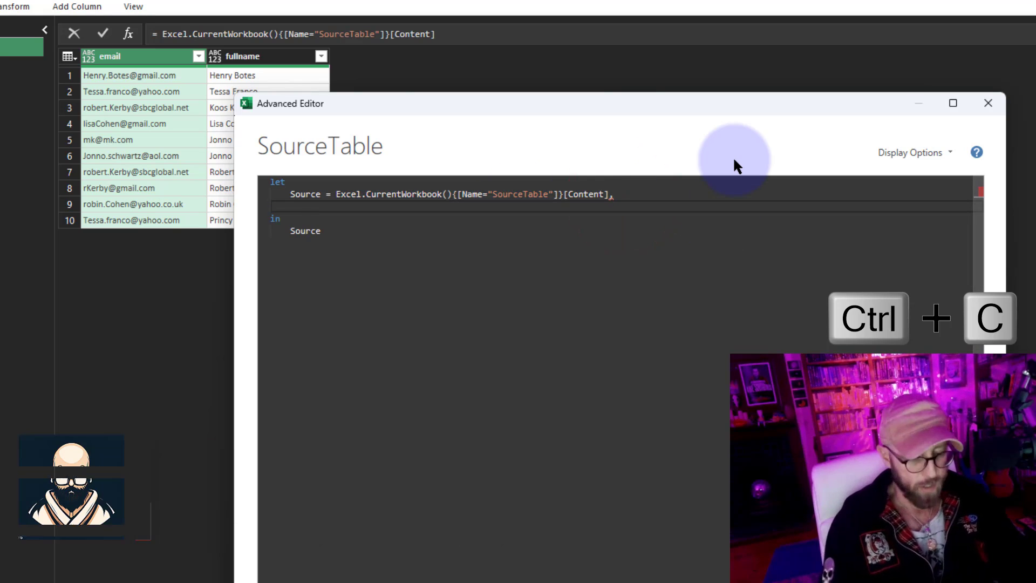
text(looku)
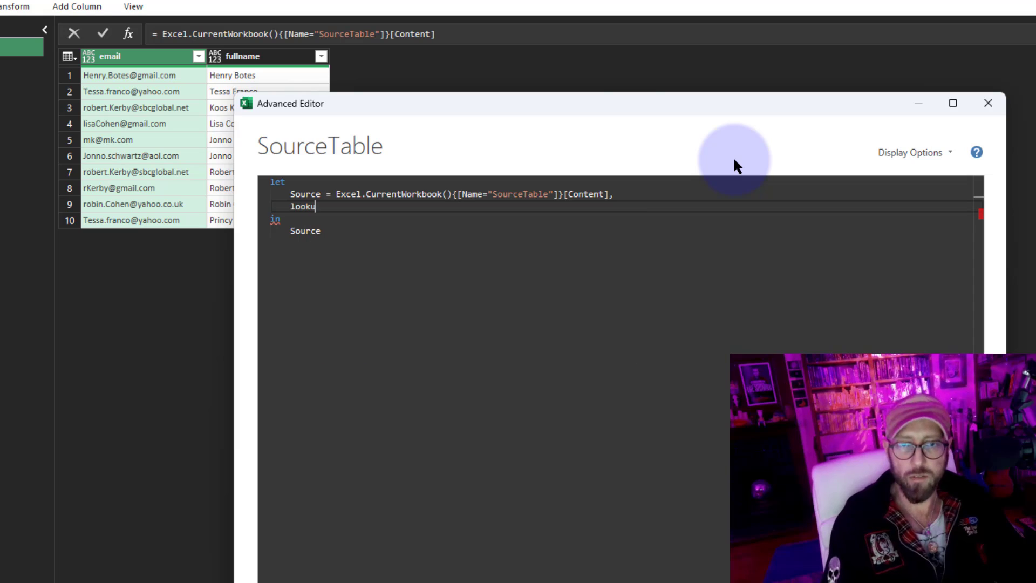
text(ptbl =)
key(ctrl+v)
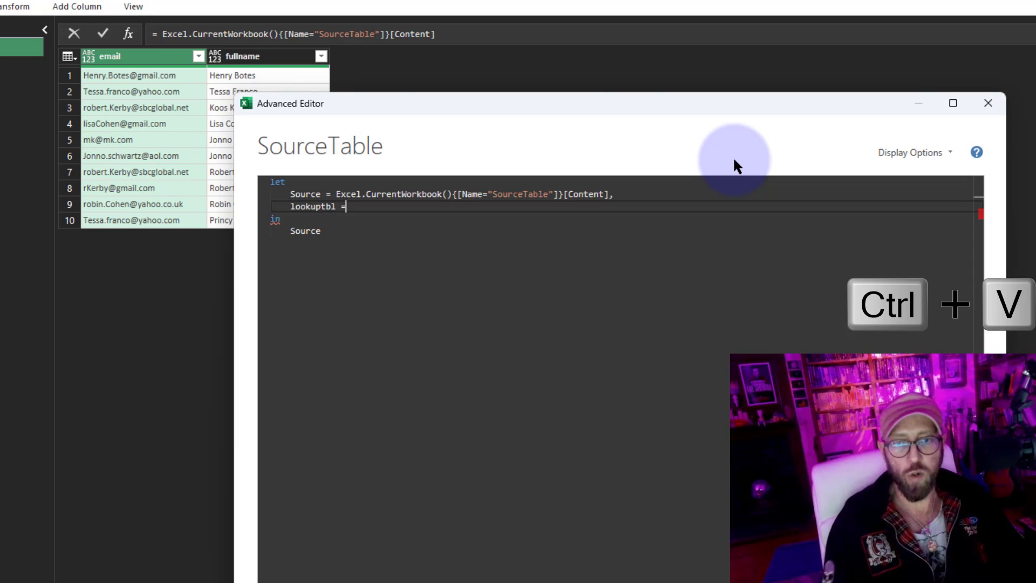
double_click(532, 206)
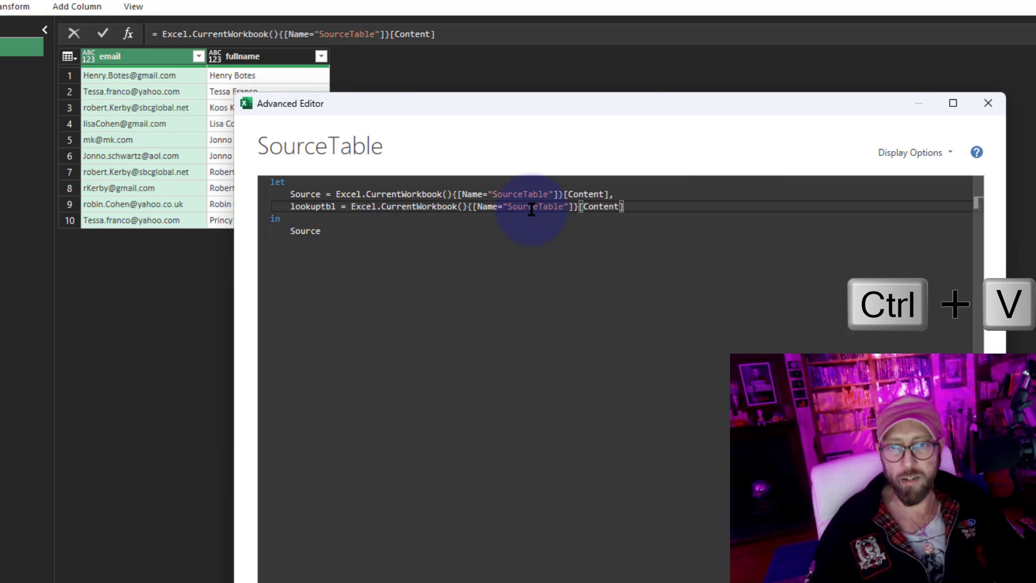
text(l)
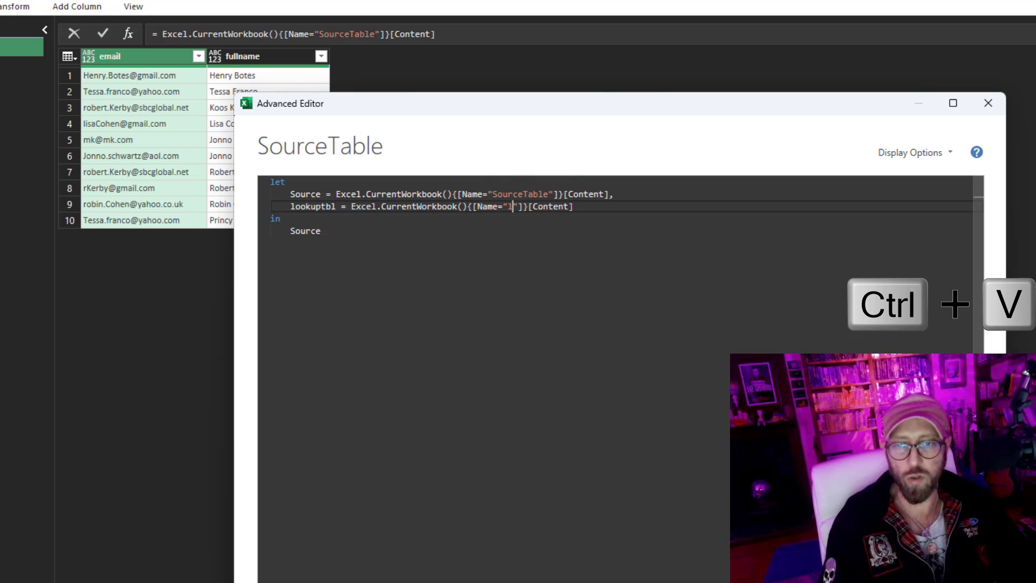
text(ookup)
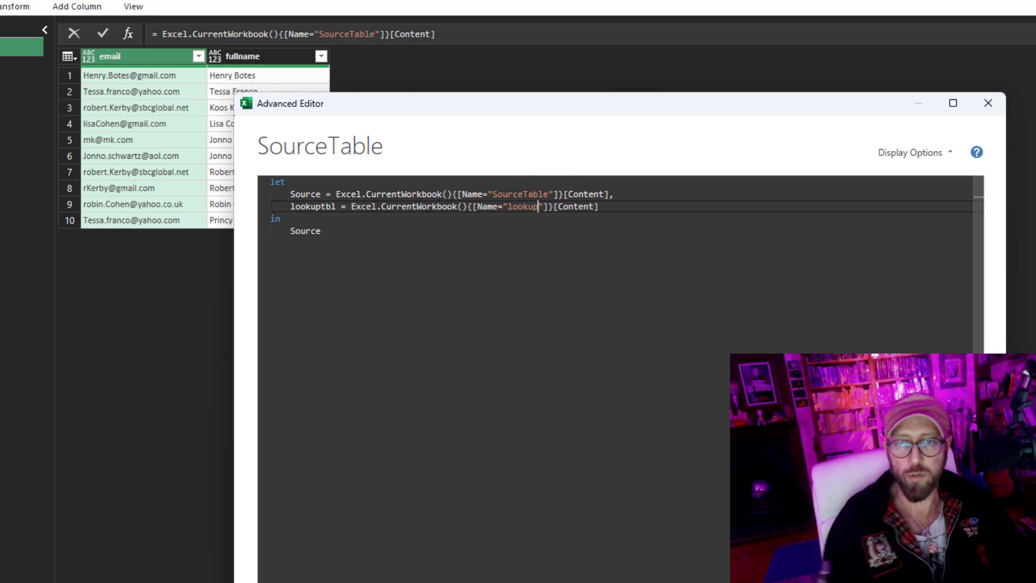
- Make the query return lookuptbl instead of Source and apply the code
double_click(318, 206)
double_click(305, 231)
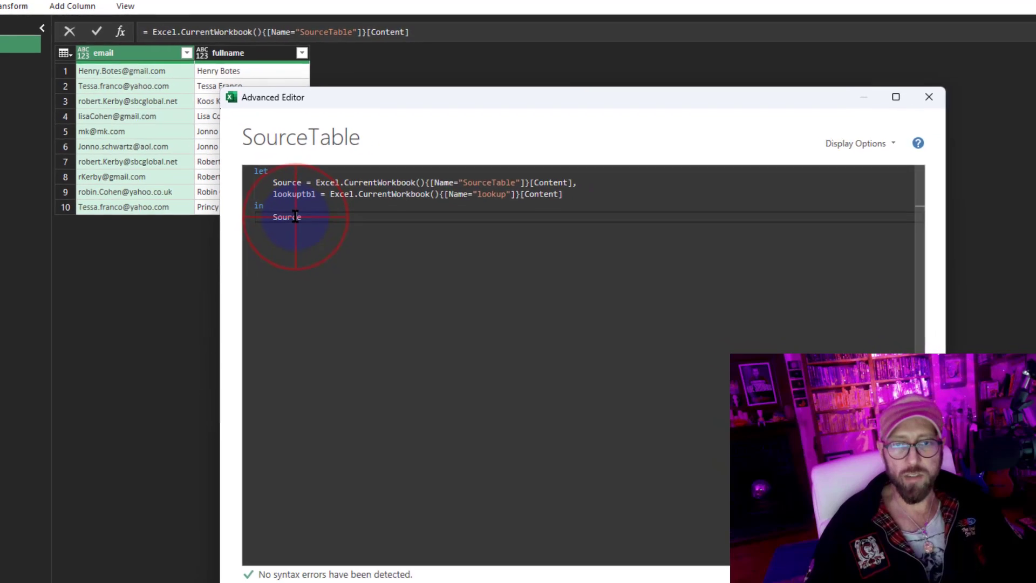
key(ctrl+v)
click(917, 582)
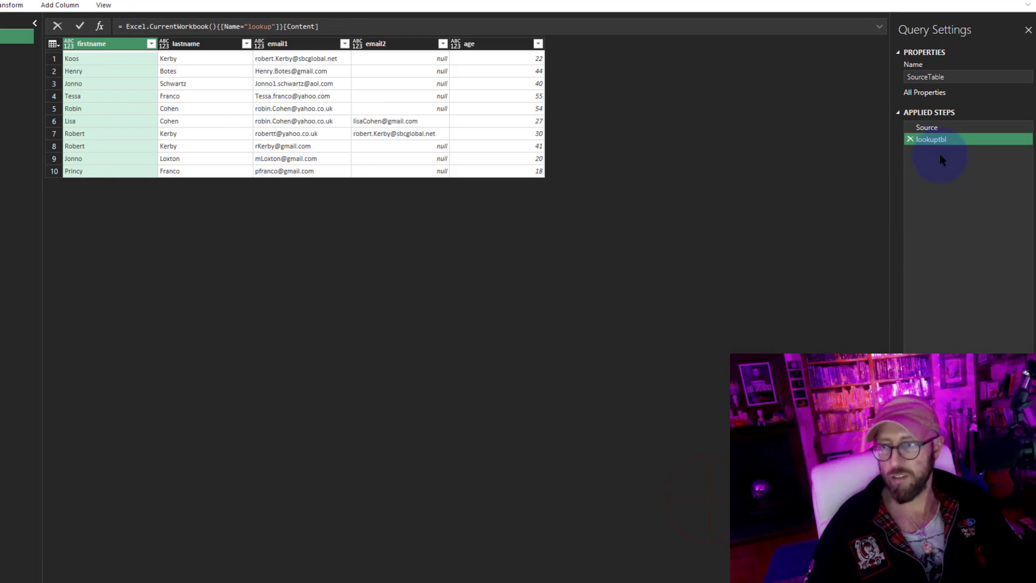
- Wrap the lookuptbl formula in Table.Buffer( )
click(108, 102)
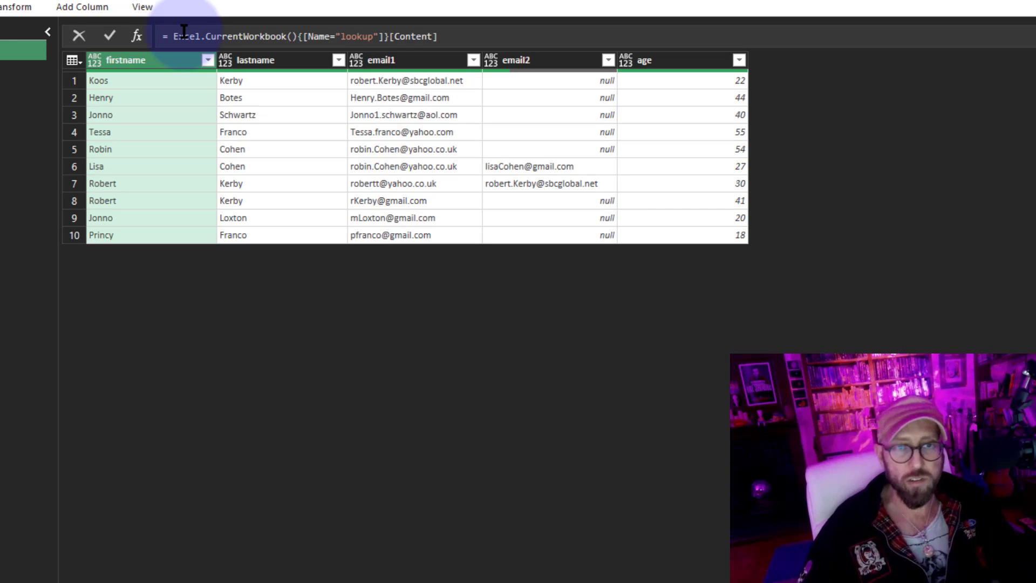
click(166, 36)
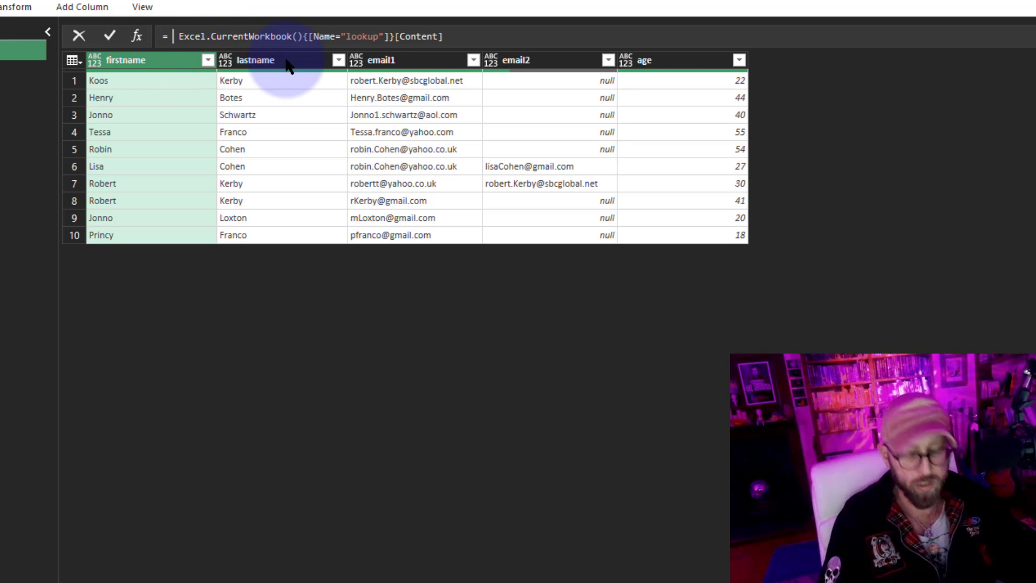
text(tablebu)
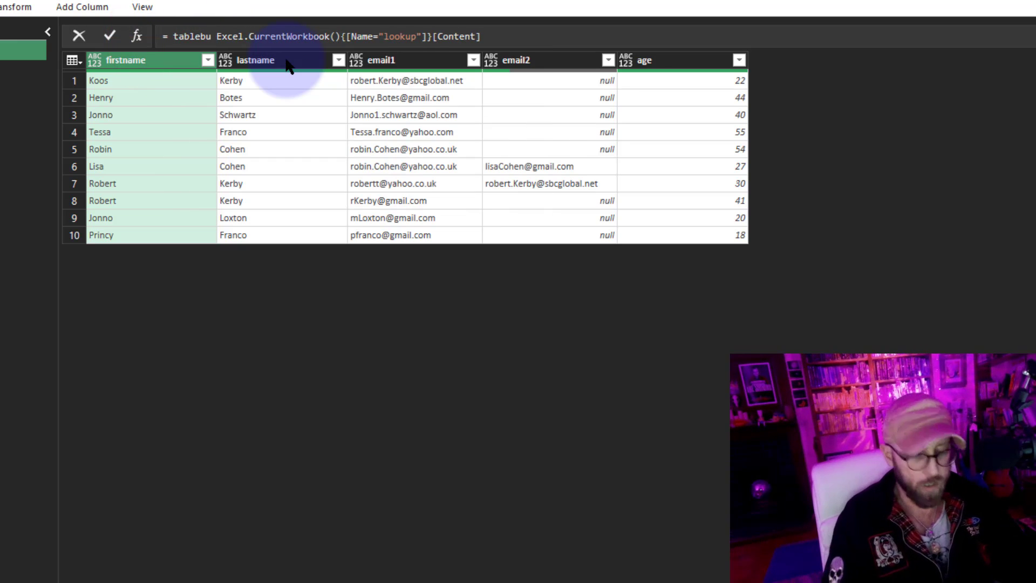
text(()
key(End)
text())
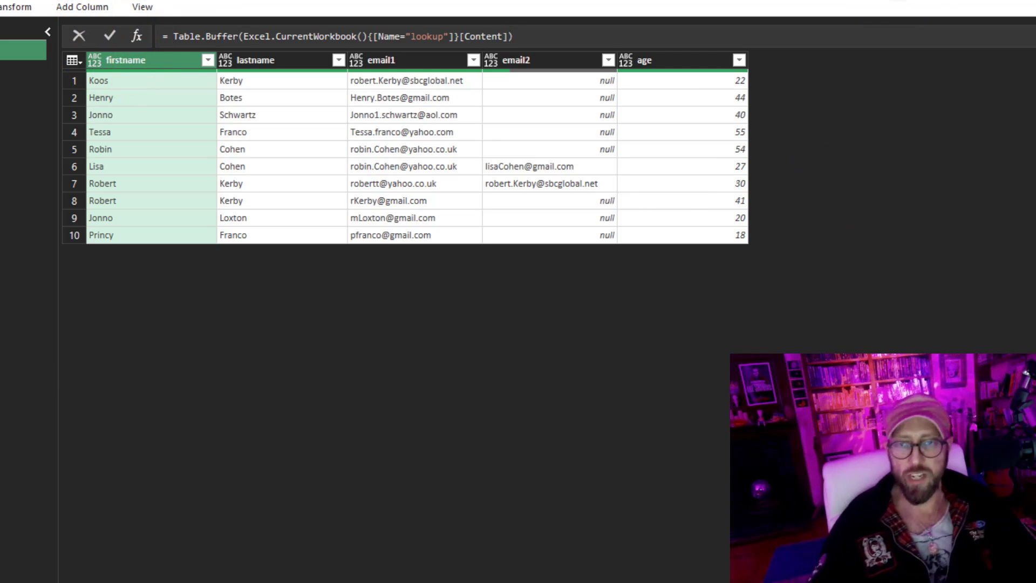
- Add a new step whose formula is = Source
click(137, 36)
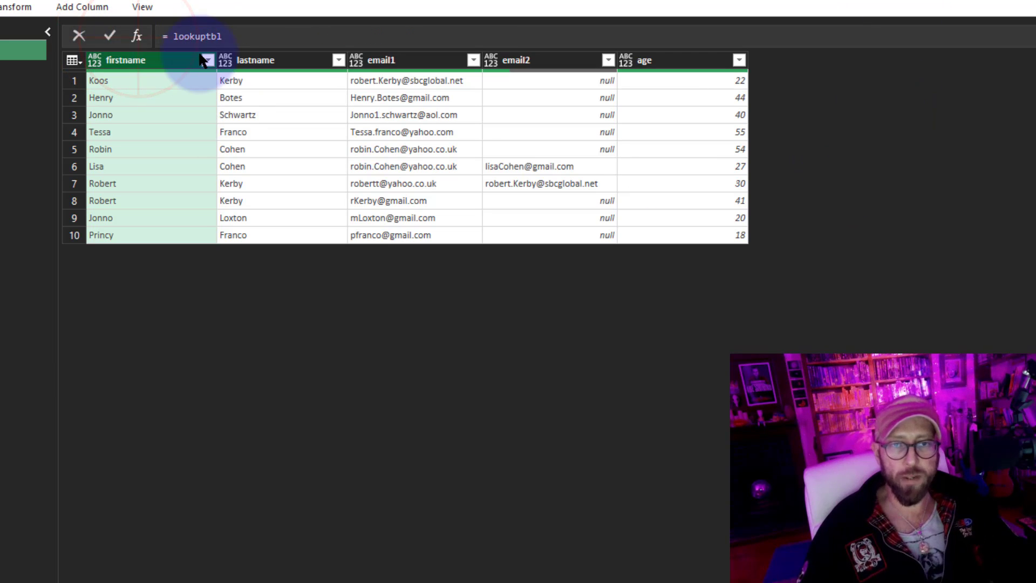
double_click(213, 37)
text(Source)
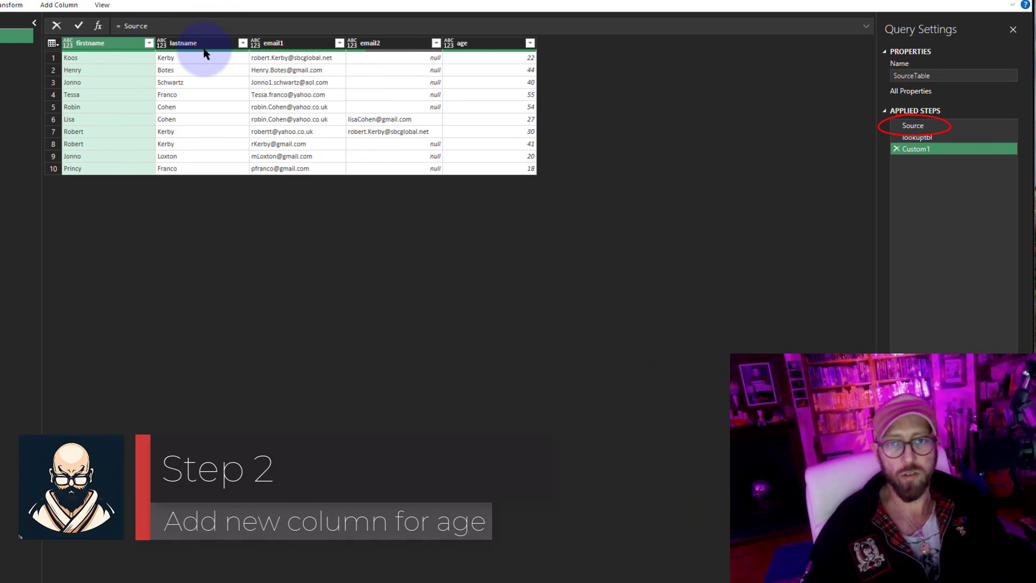
- Add the step = Table.AddColumn(Source, "Age", each 1) and expand the formula bar
key(Return)
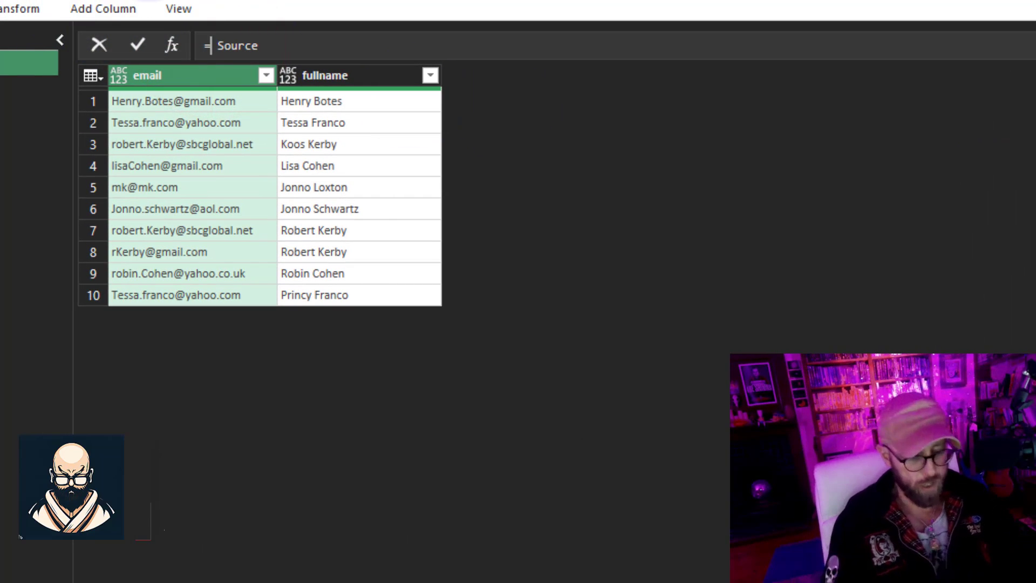
text(Table.AddColumn)
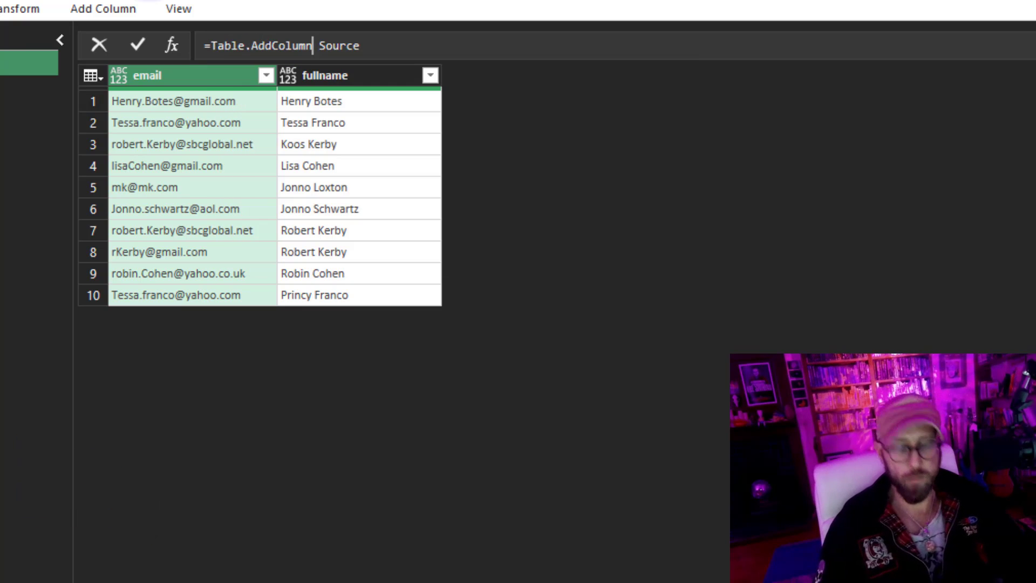
text(()
key(End)
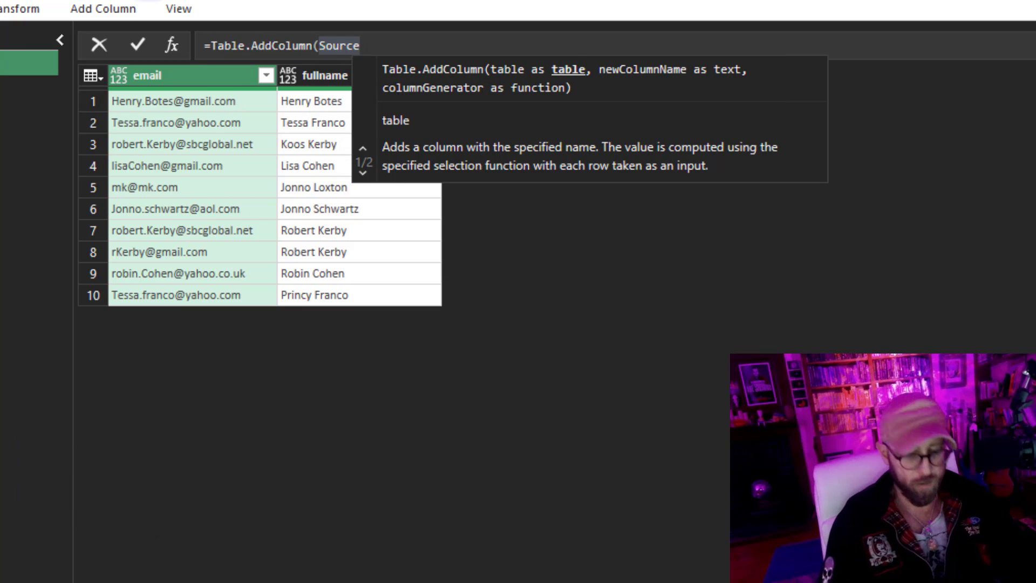
text(, "Age")
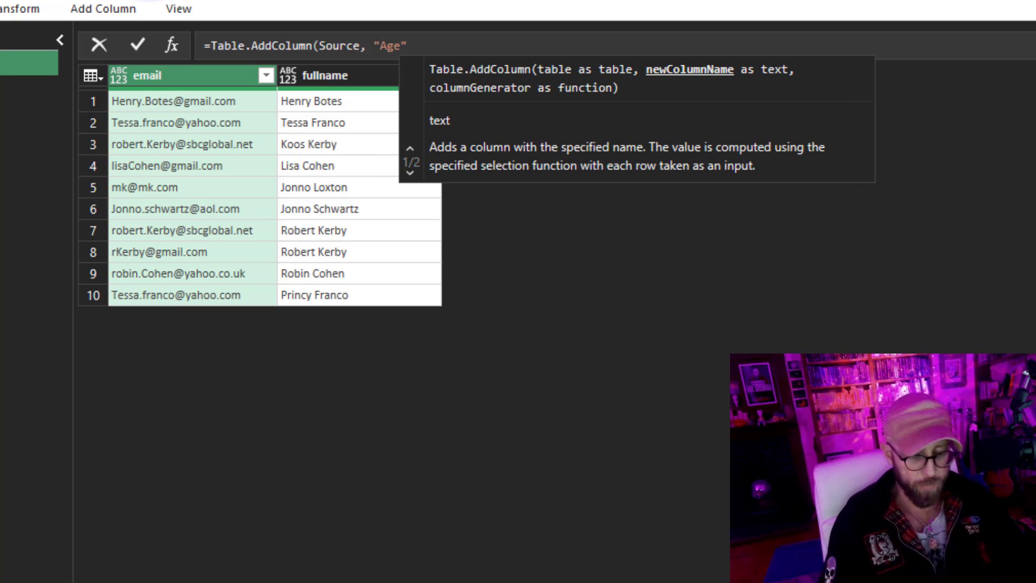
text(, each 1))
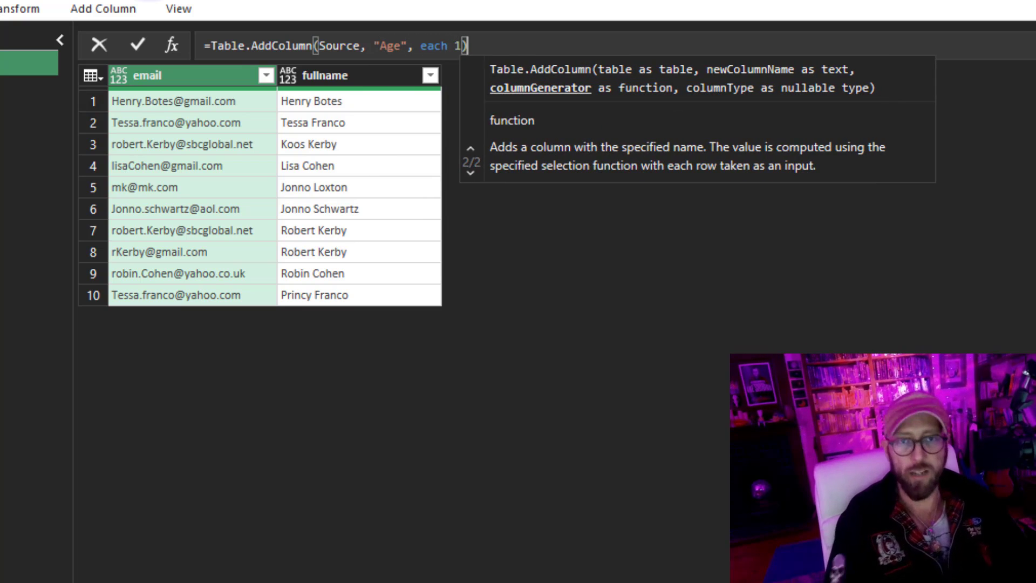
click(138, 45)
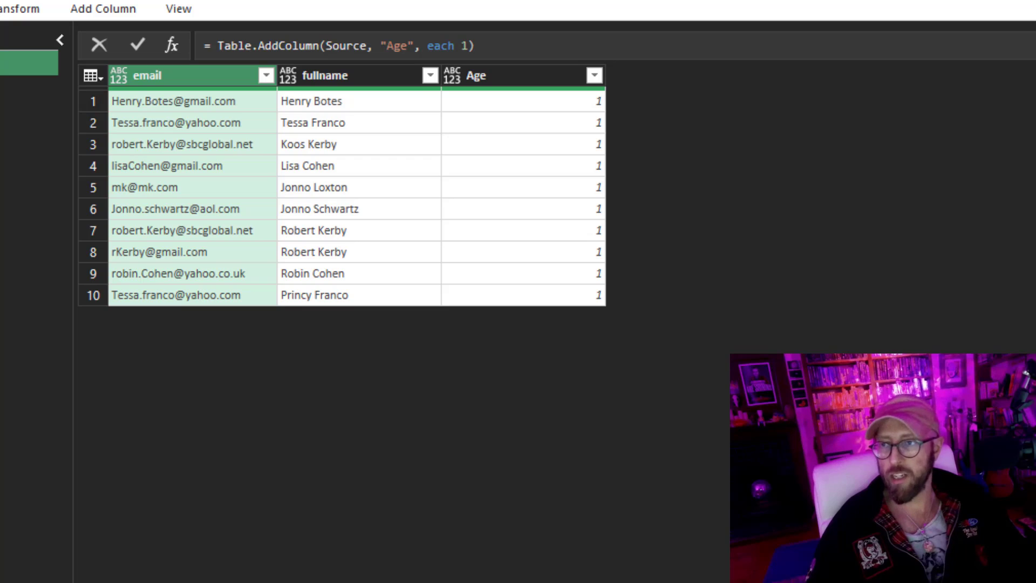
click(206, 45)
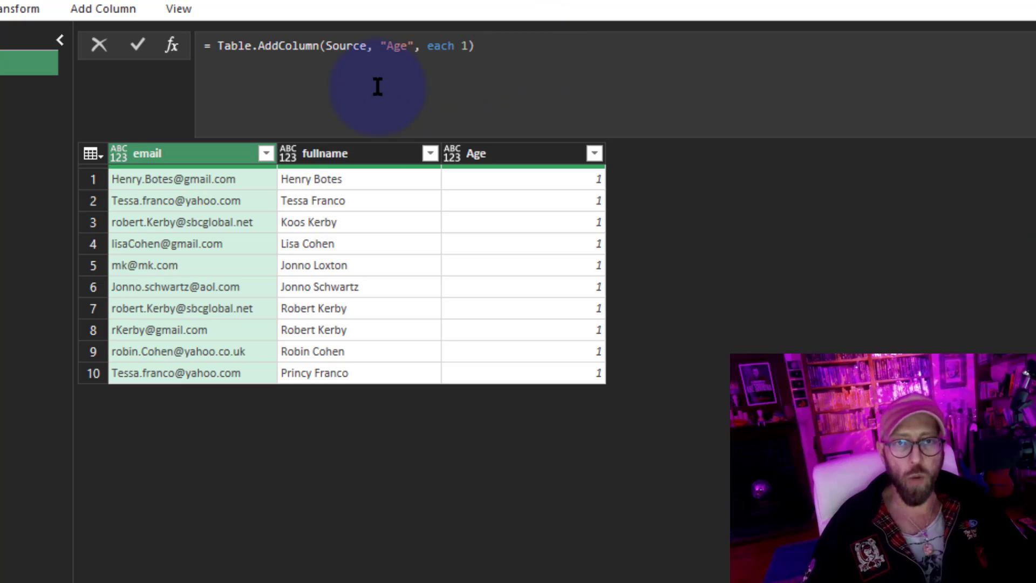
- Replace the placeholder 1 after each with let and in on separate lines
click(465, 45)
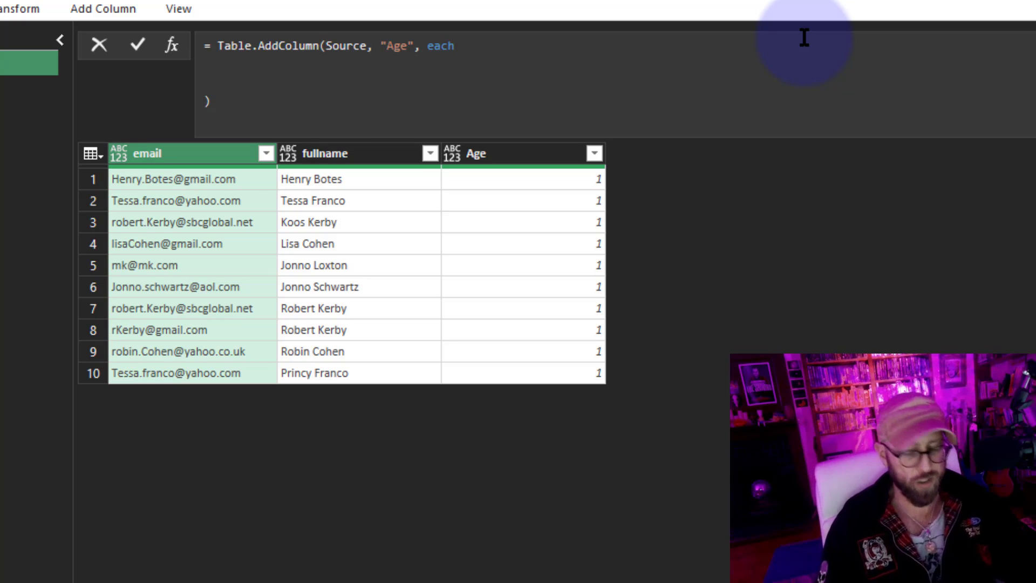
text(let)
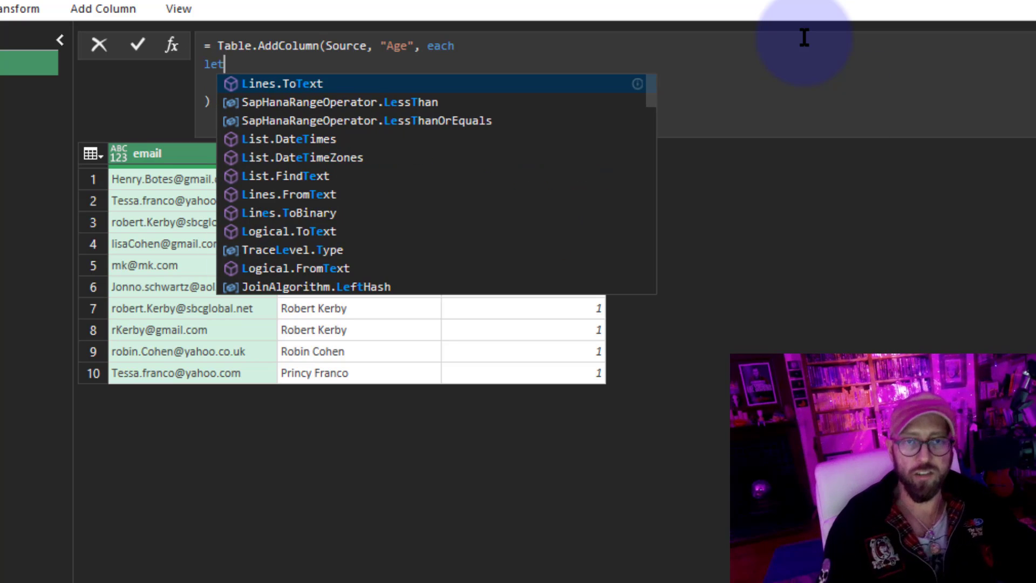
key(Return)
text(in)
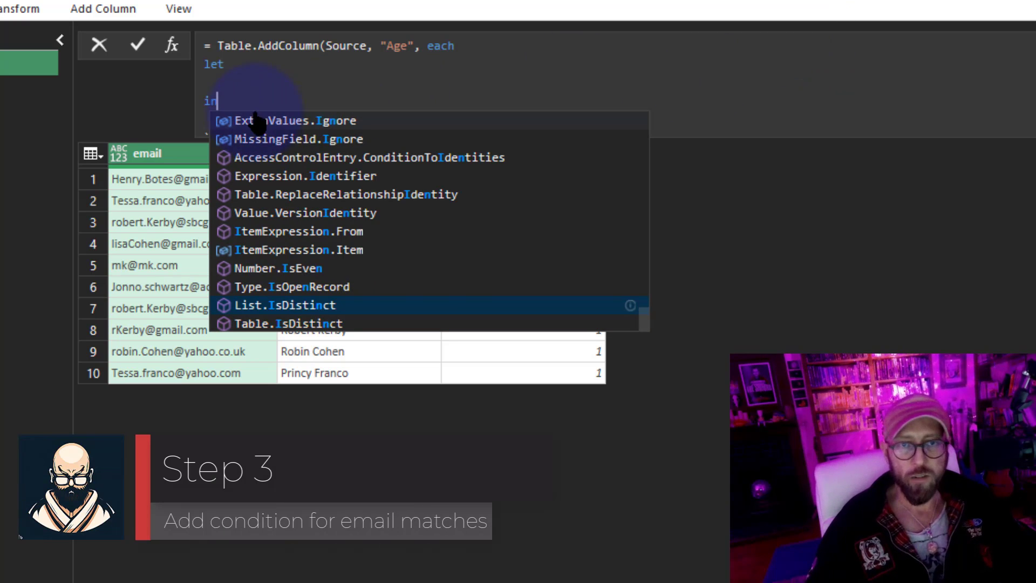
click(250, 82)
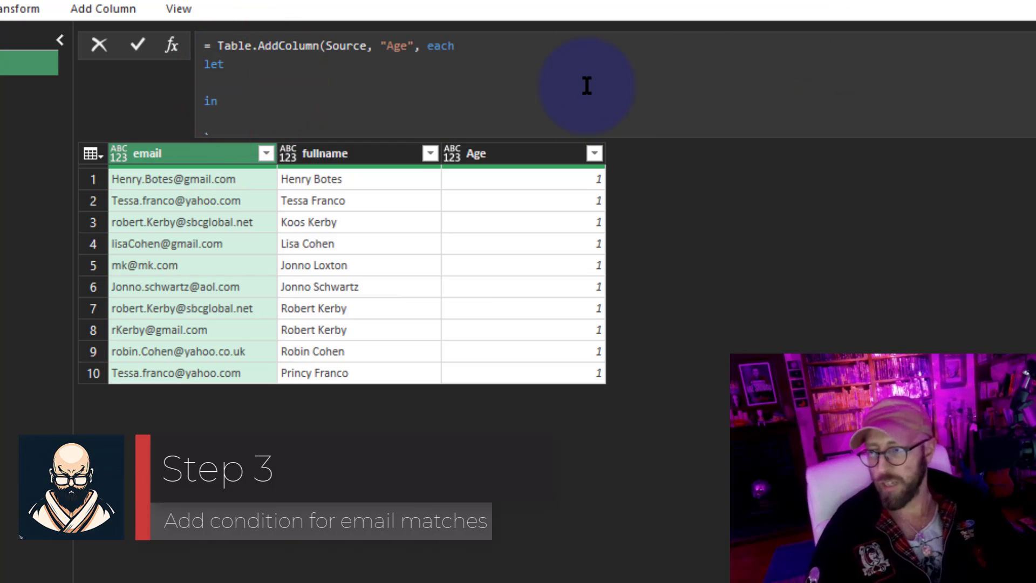
- Define matches = Table.SelectRows(lookuptbl, (lkp)=> lkp[email1] = [email]) and return matches after in
text(matches = )
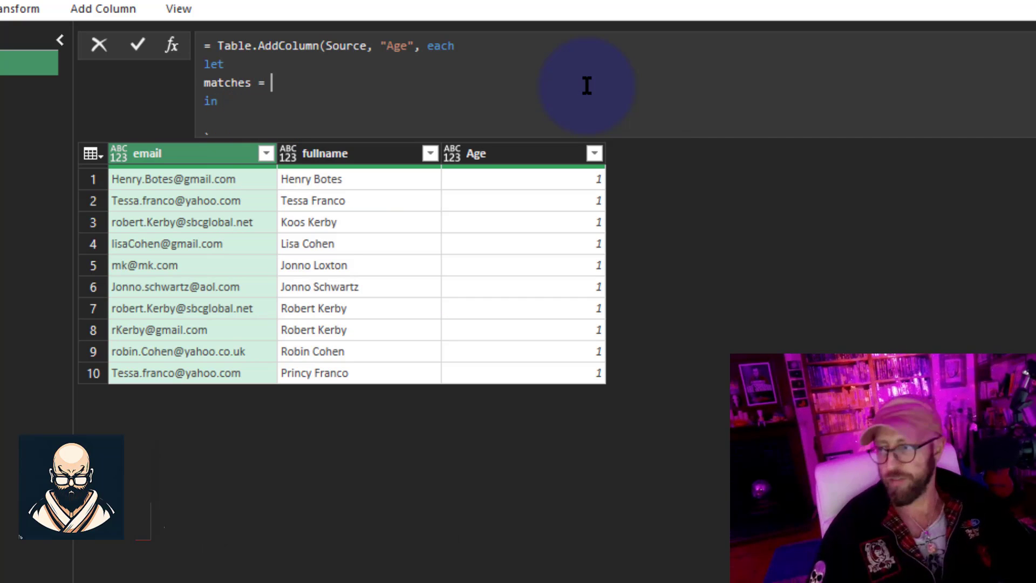
text(tablesele)
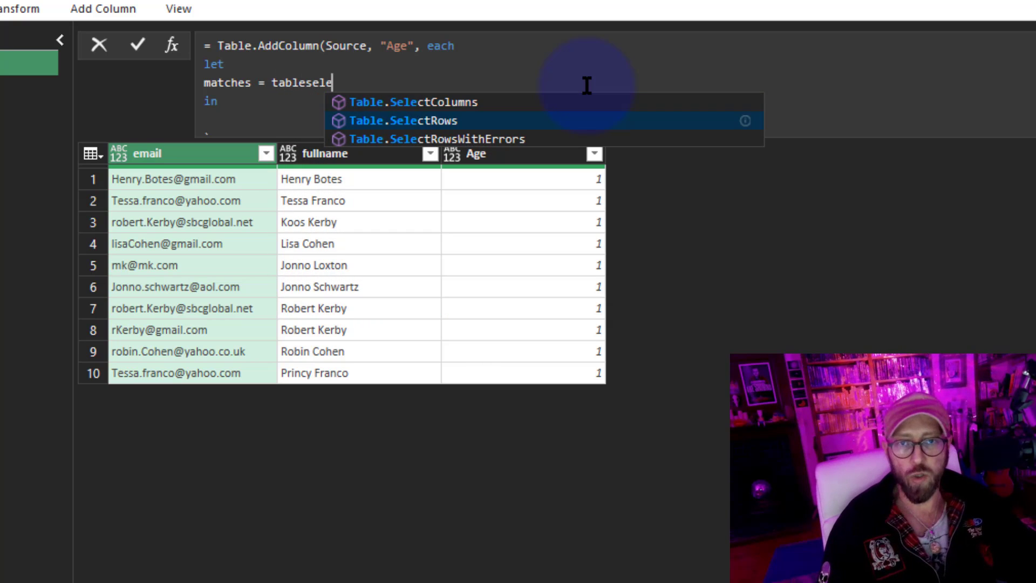
key(Tab)
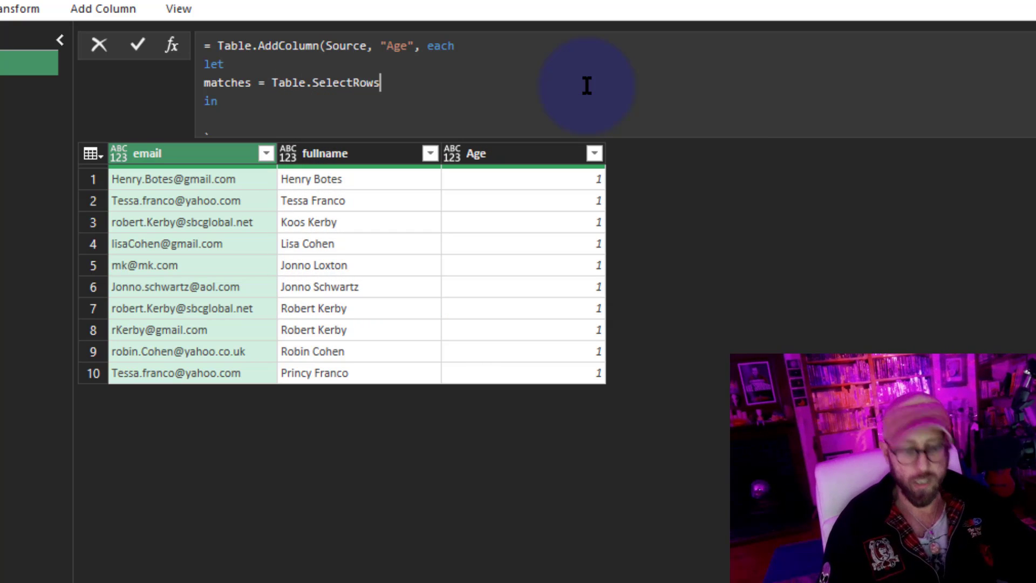
text(()
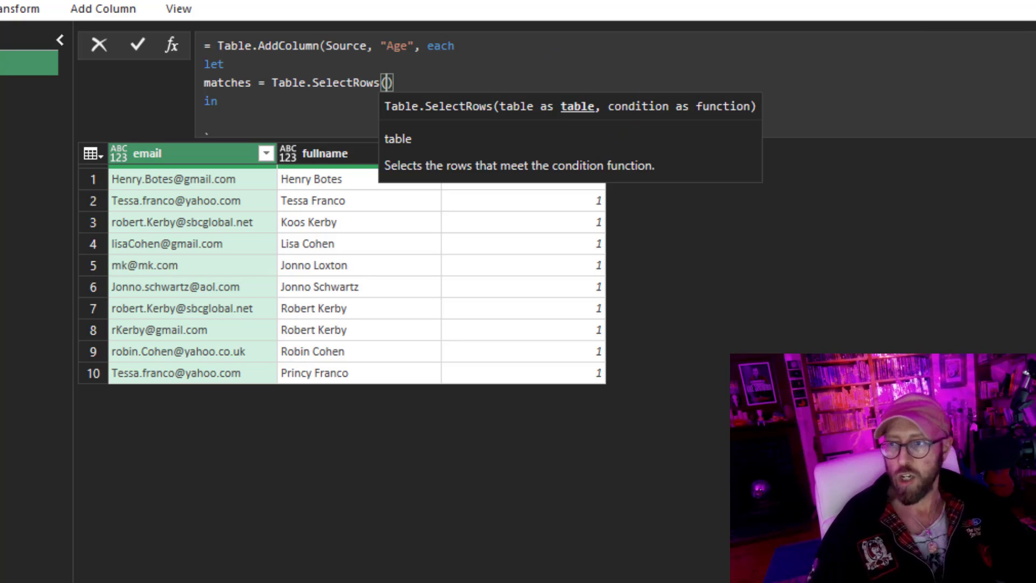
text(lookuptbl, )
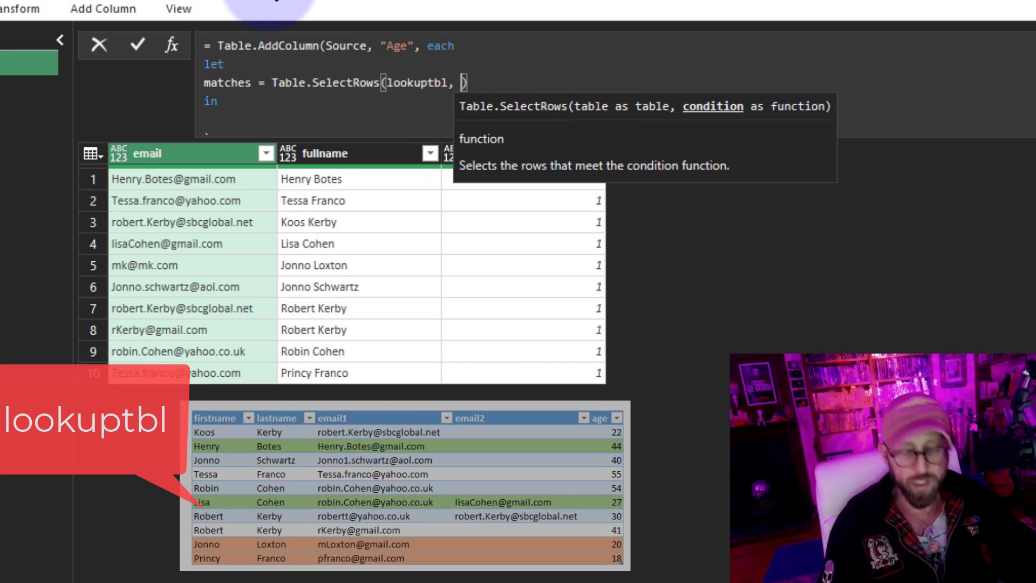
text(())
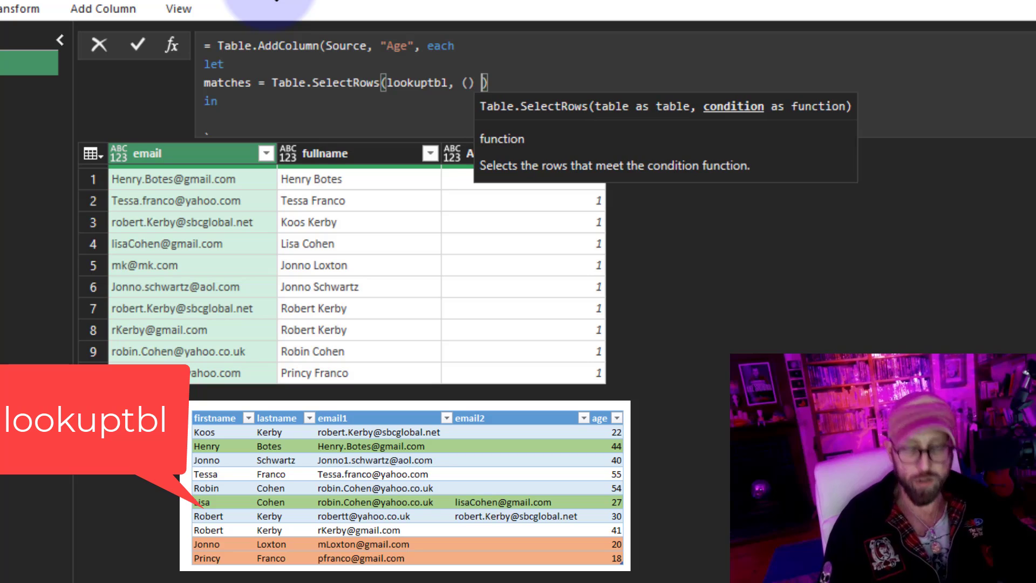
text( =>)
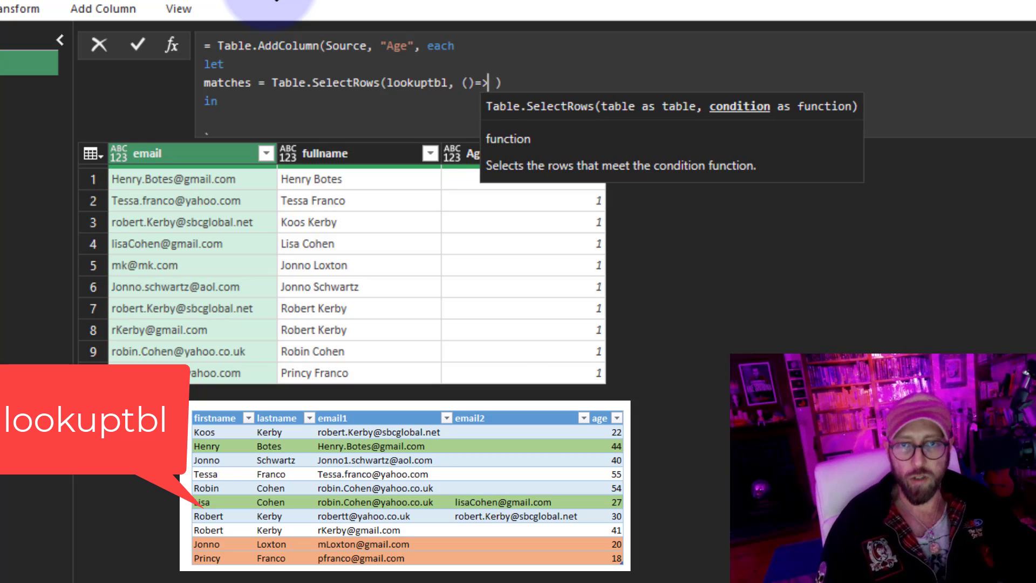
click(467, 83)
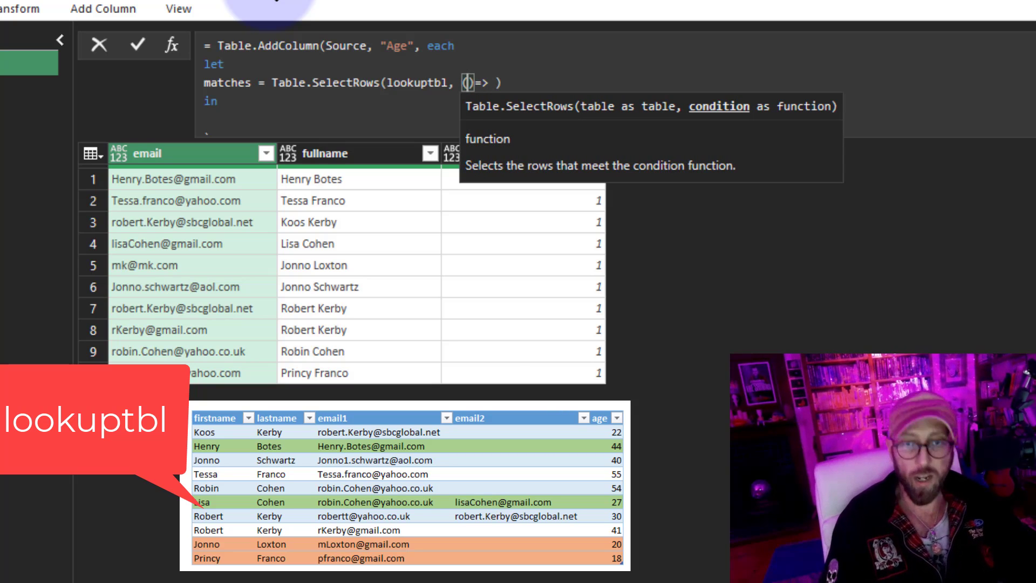
text(lkp)
click(516, 83)
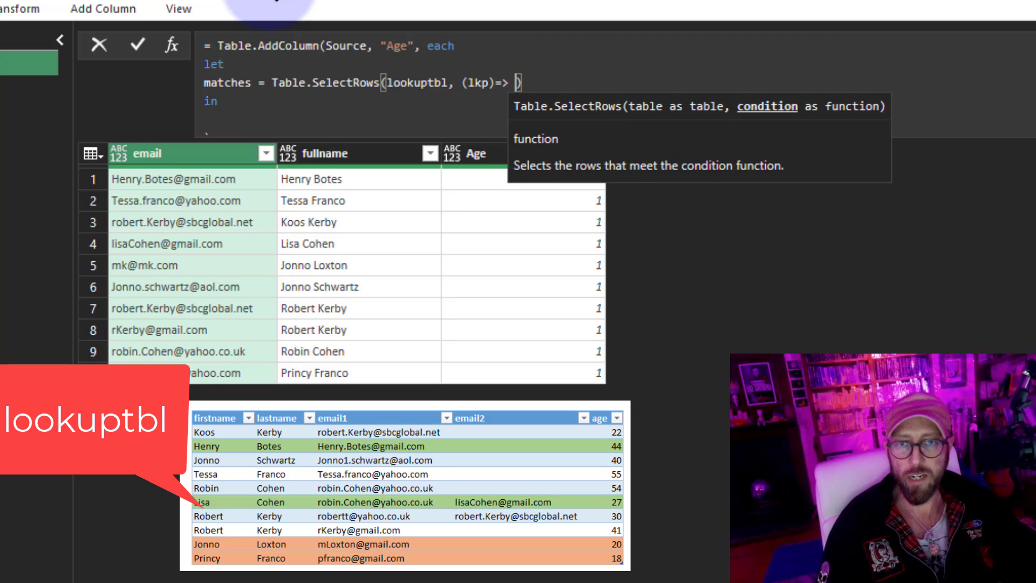
text((lkp)=> )
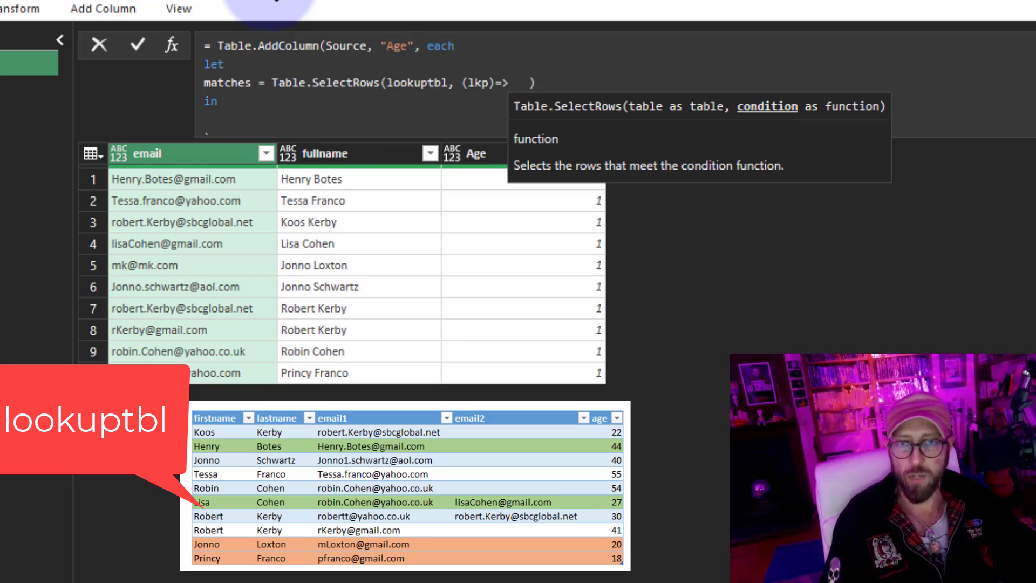
text(lkp[)
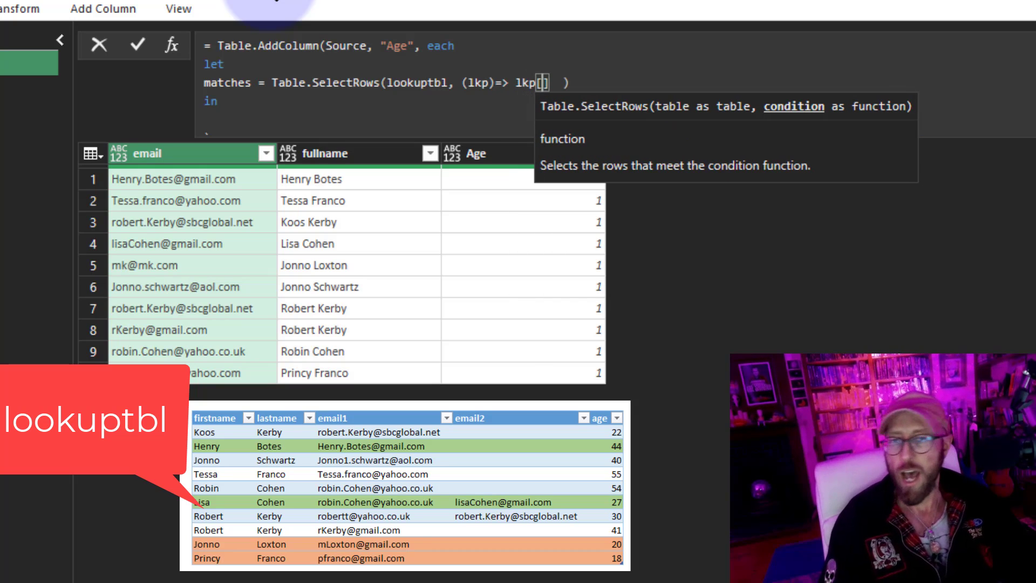
text(email1] = )
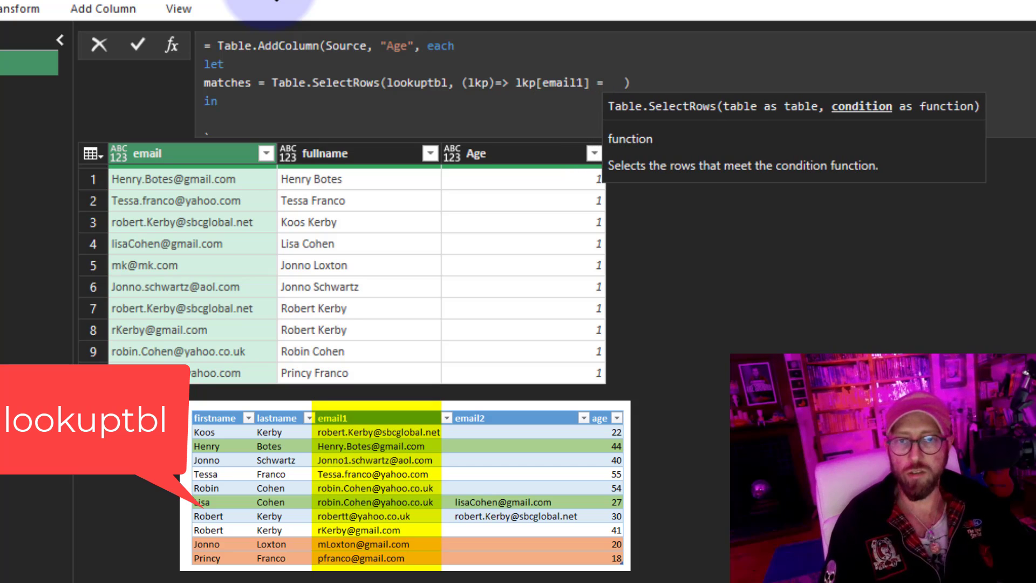
text([email)
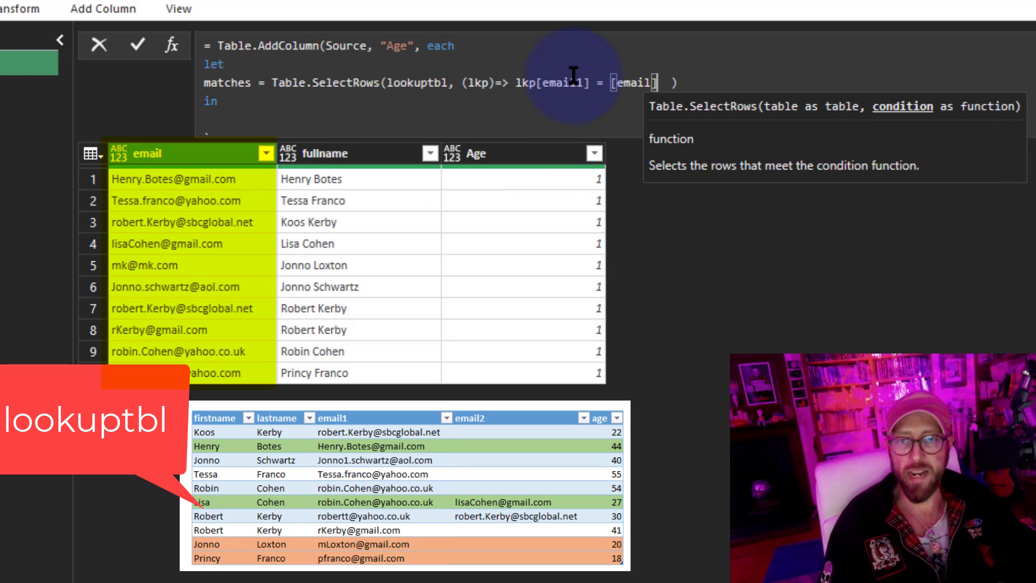
key(Right)
key(Right)
key(Right)
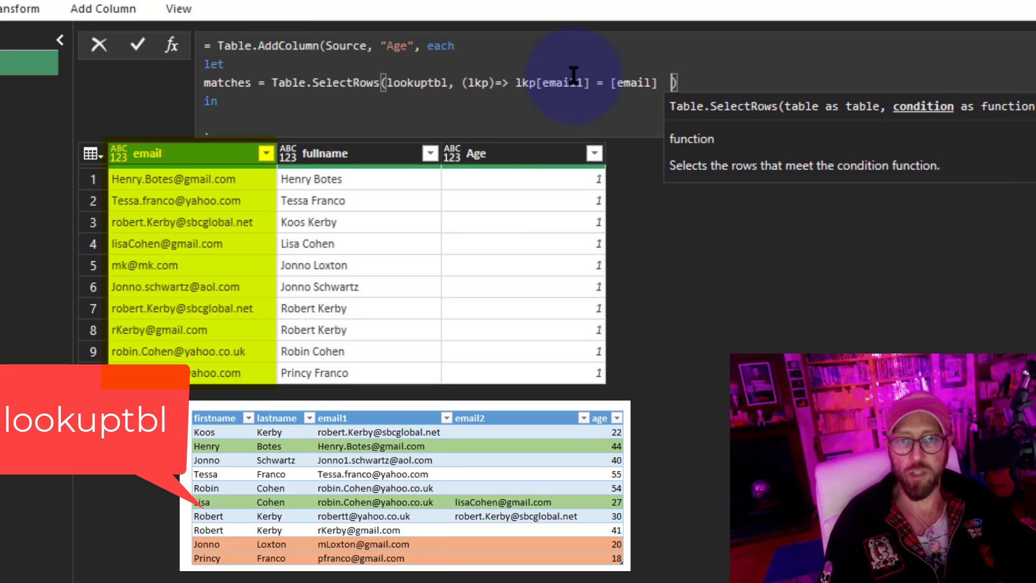
double_click(221, 86)
key(ctrl+c)
drag(214, 111, 294, 135)
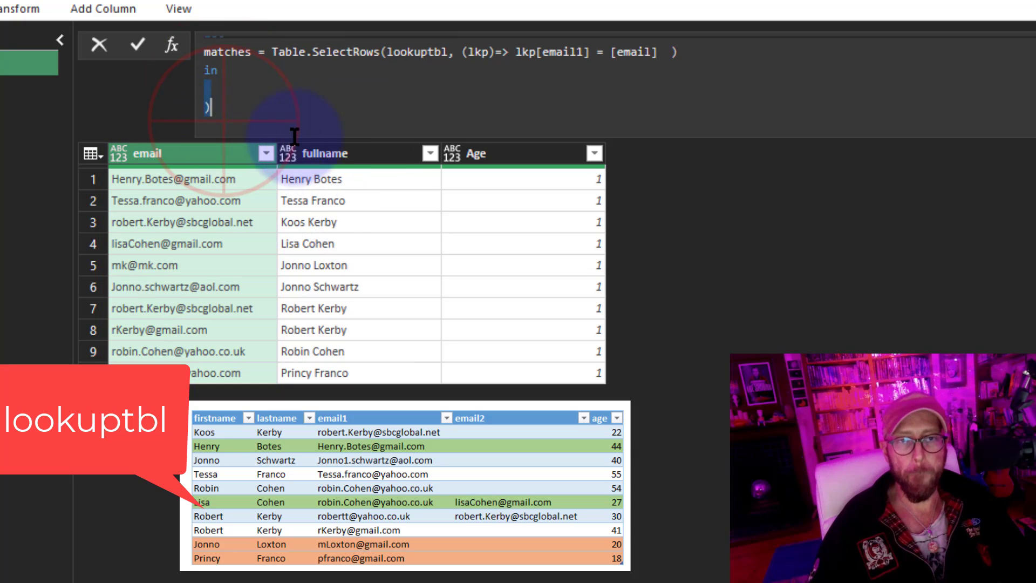
key(ctrl+v)
- Commit the Age formula and preview the matched lookup tables for rows 3, 4, 6, 8 and 9
key(Return)
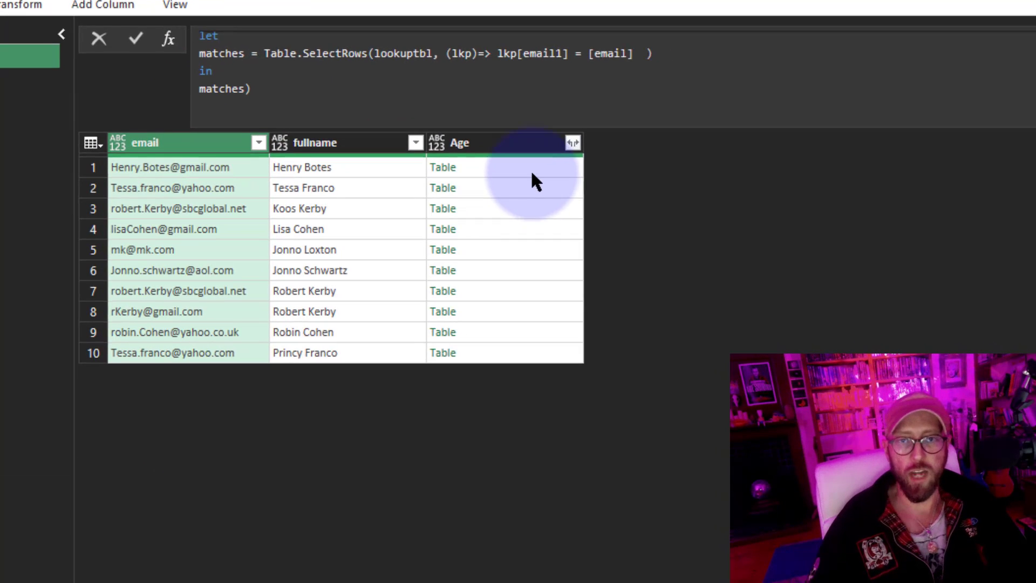
click(539, 209)
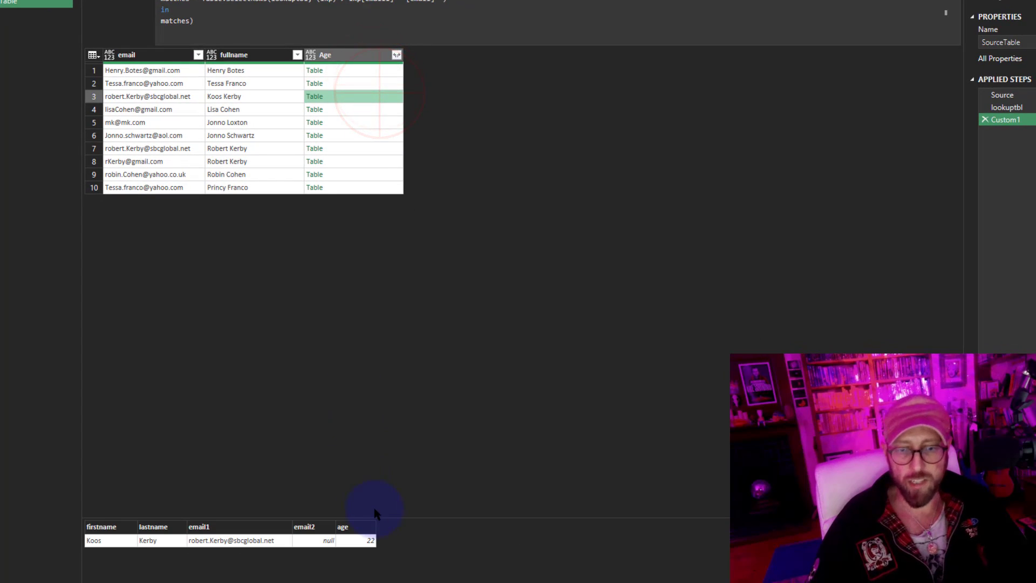
drag(381, 517, 370, 295)
click(369, 110)
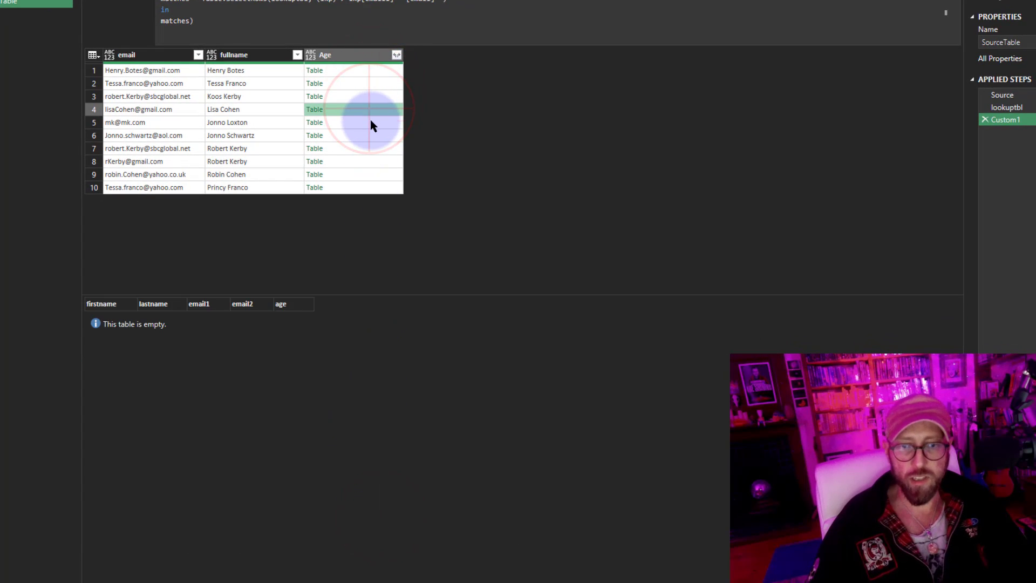
click(373, 134)
click(376, 161)
click(375, 174)
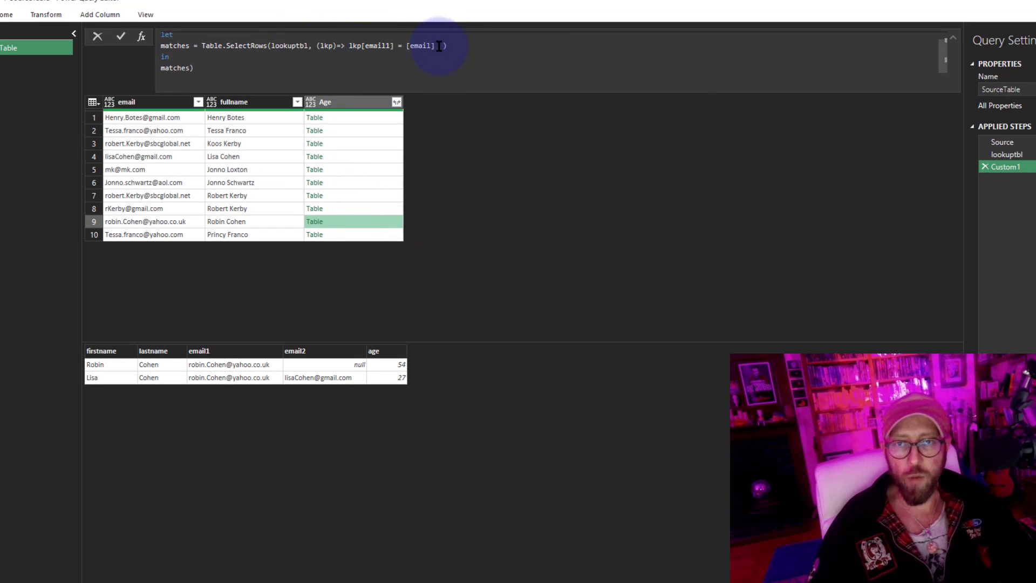
- Append 'or lkp[email2] = [email]' to the condition and preview row 1's matches
text(or  )
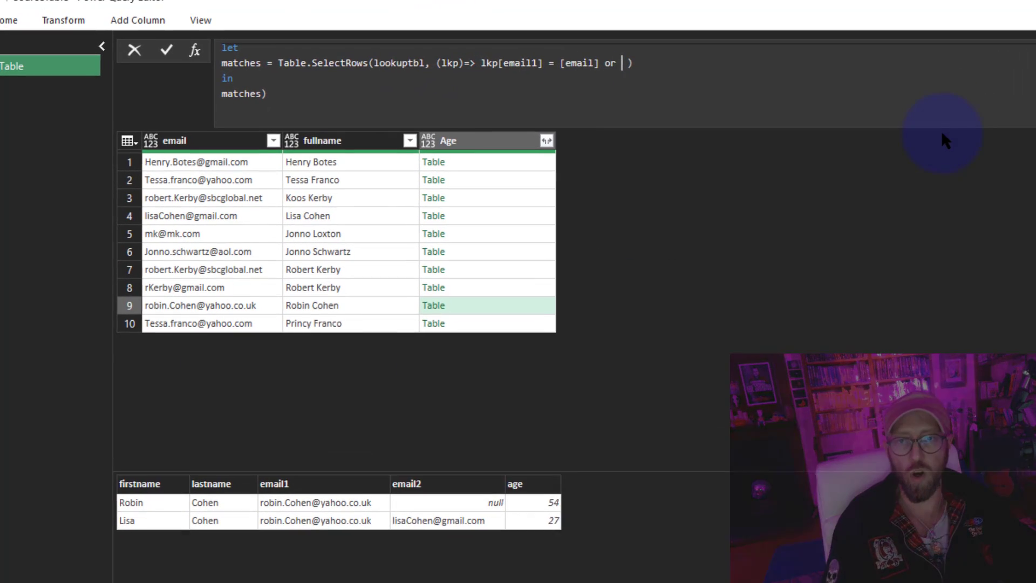
text(lkp[email2)
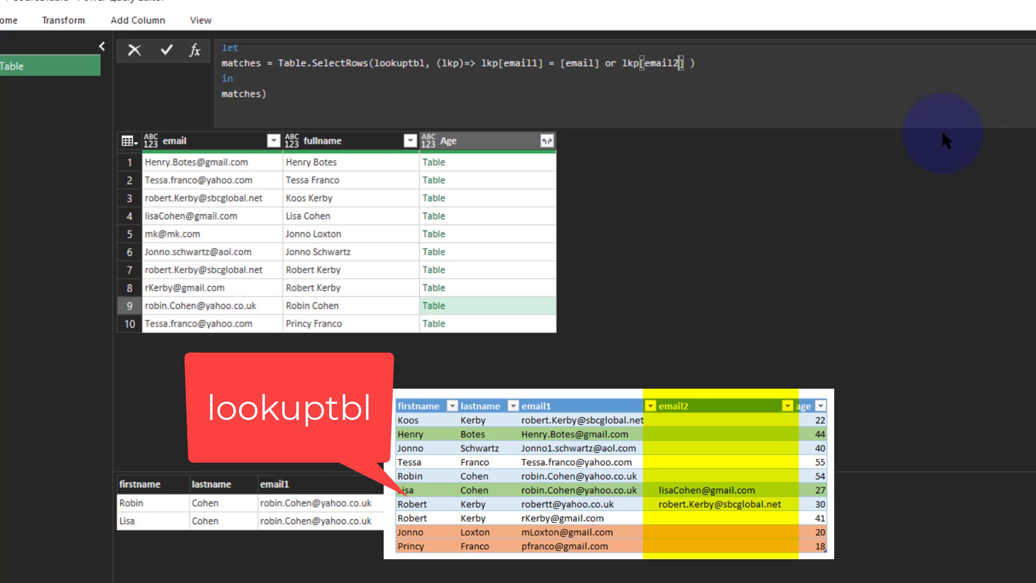
text(] = [email)
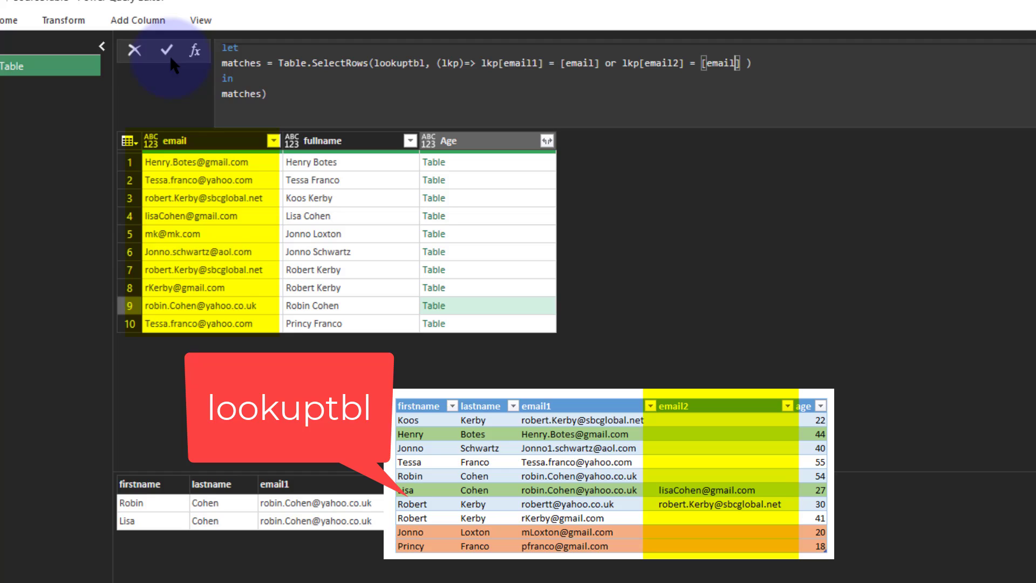
click(170, 56)
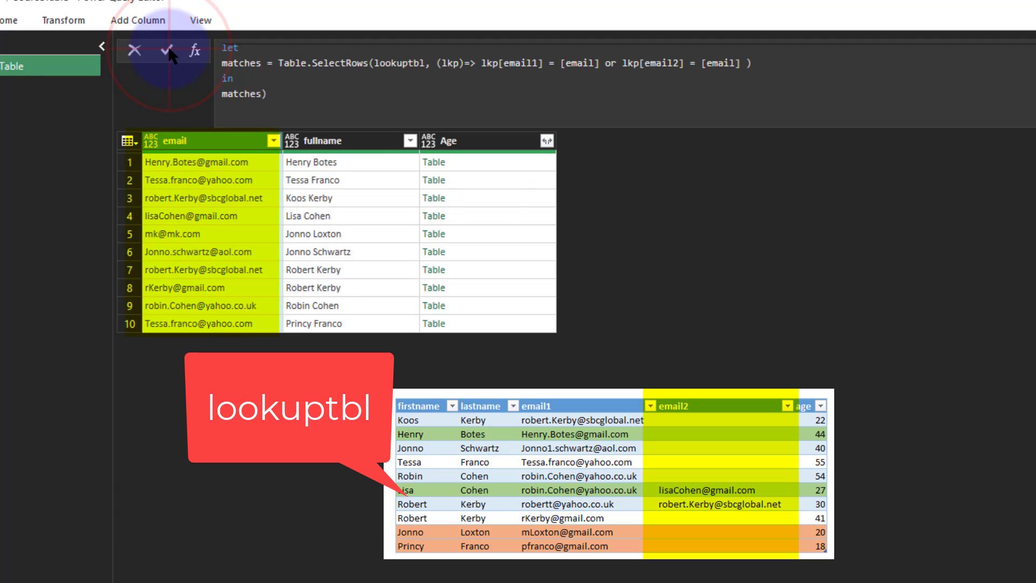
click(516, 161)
click(526, 180)
click(527, 197)
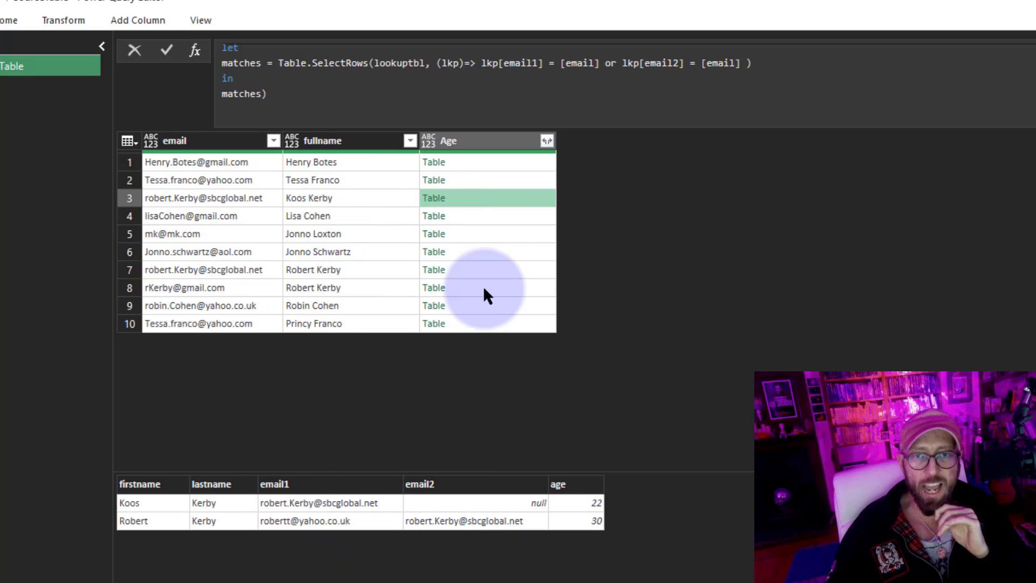
click(476, 216)
click(483, 233)
click(483, 251)
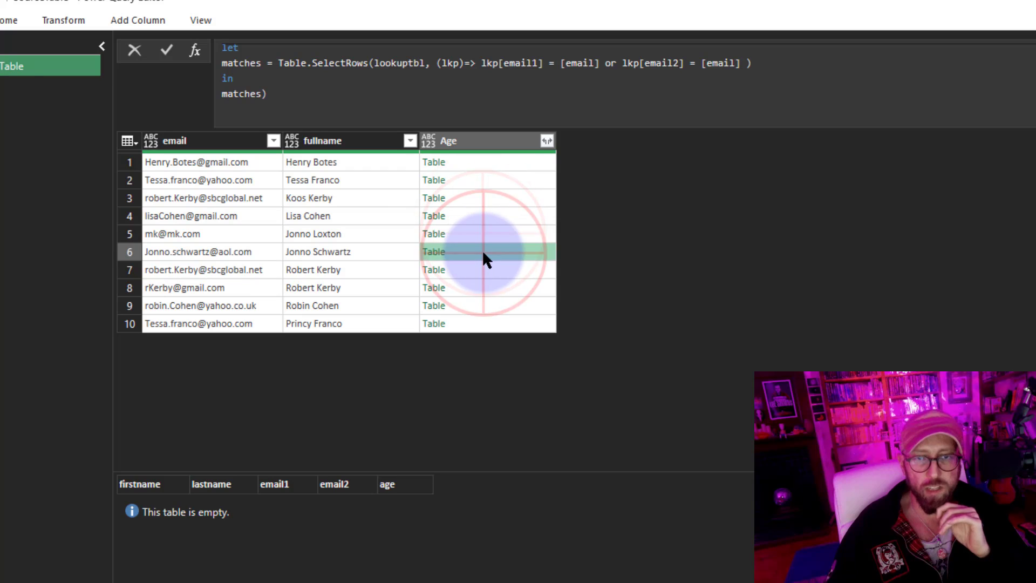
click(484, 269)
click(486, 287)
click(491, 304)
click(491, 323)
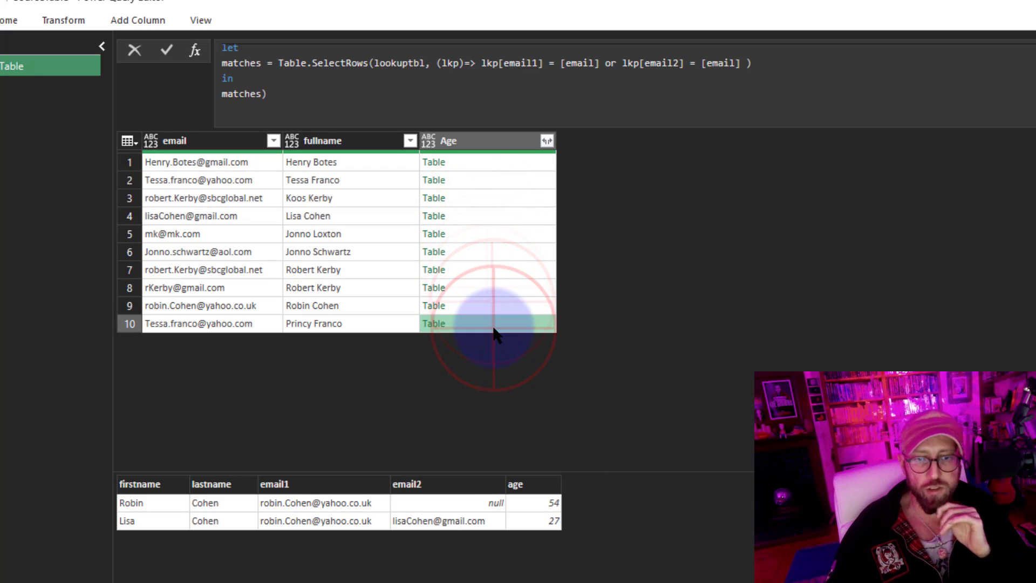
click(486, 287)
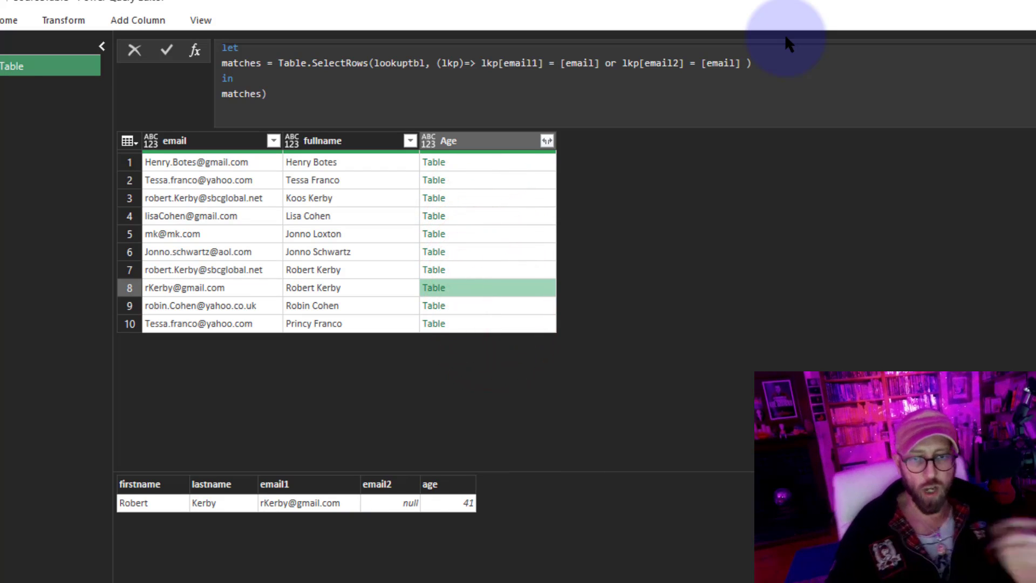
click(507, 234)
click(501, 252)
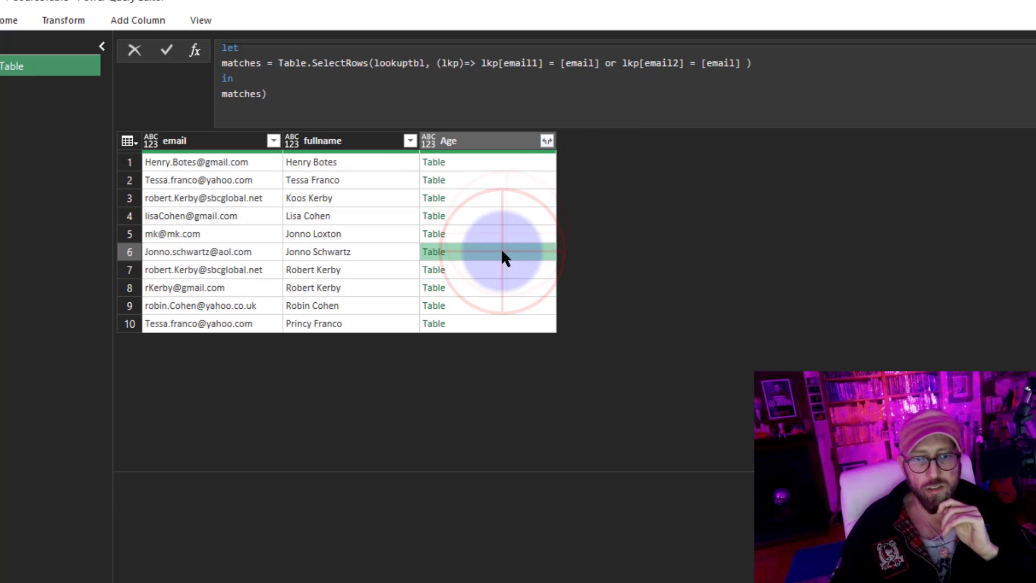
click(504, 270)
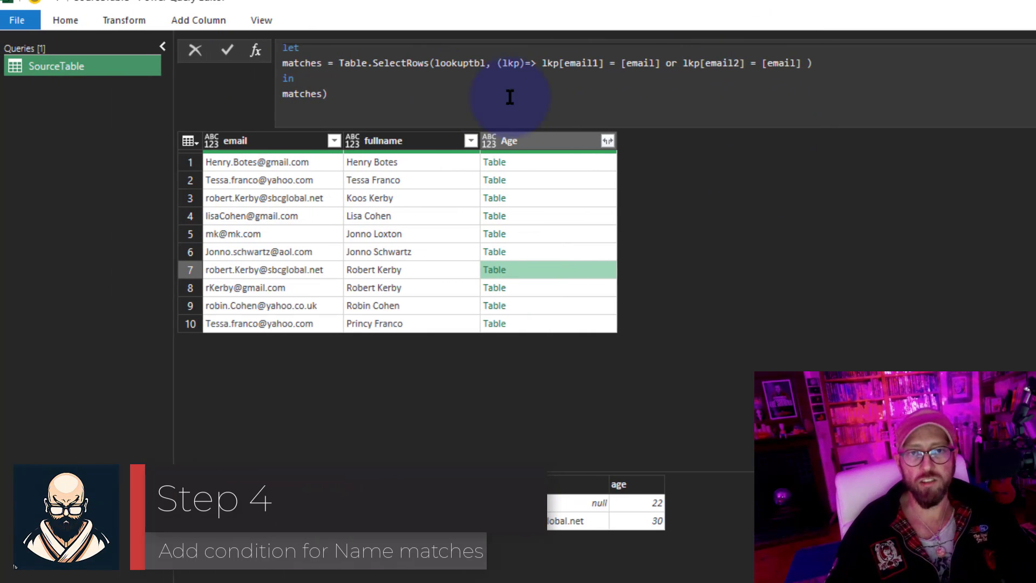
- In Advanced Editor, replace the returned matches with if Table.RowCount(matches)
click(70, 20)
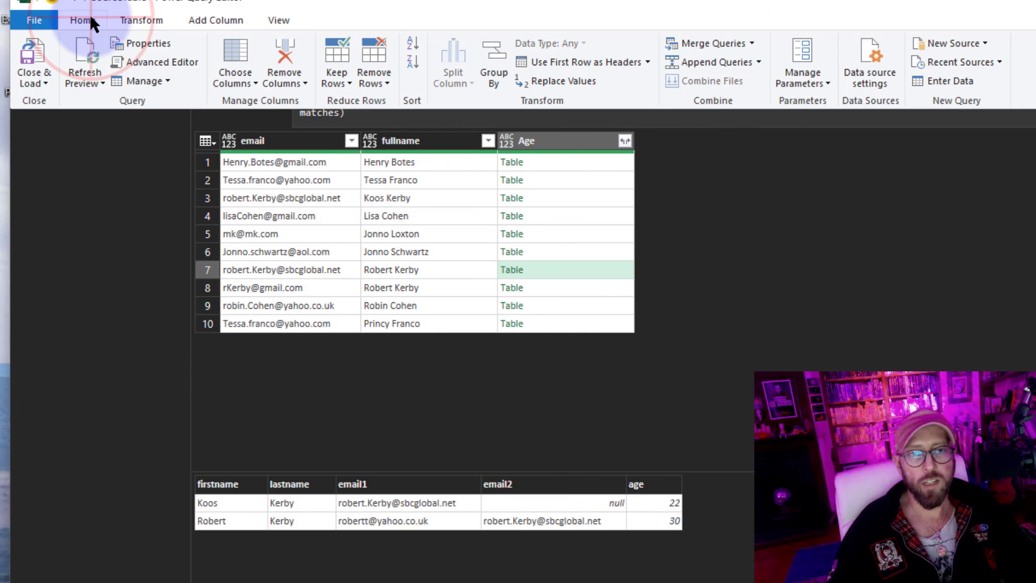
click(152, 62)
click(430, 303)
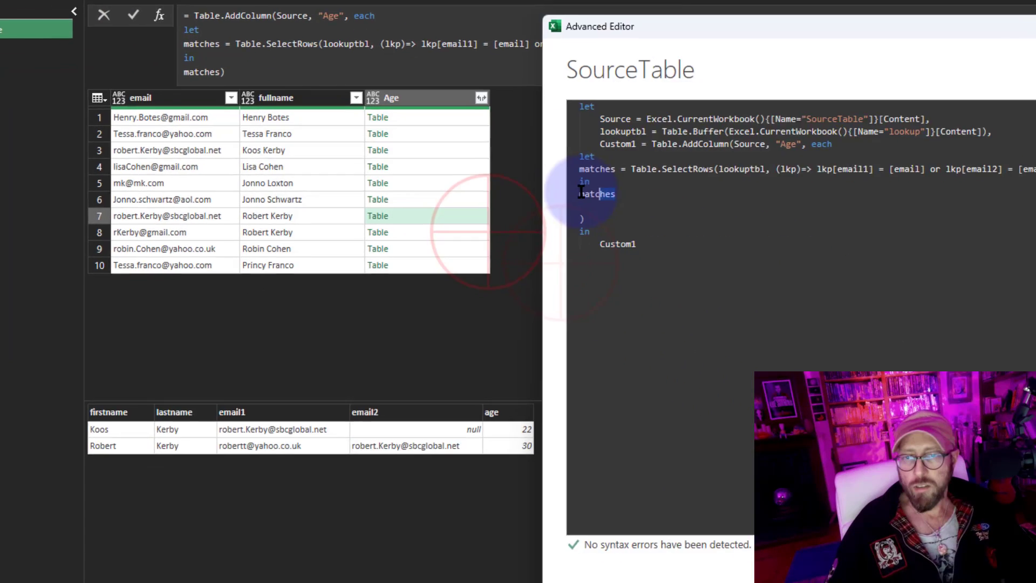
drag(581, 193, 580, 194)
key(ctrl+c)
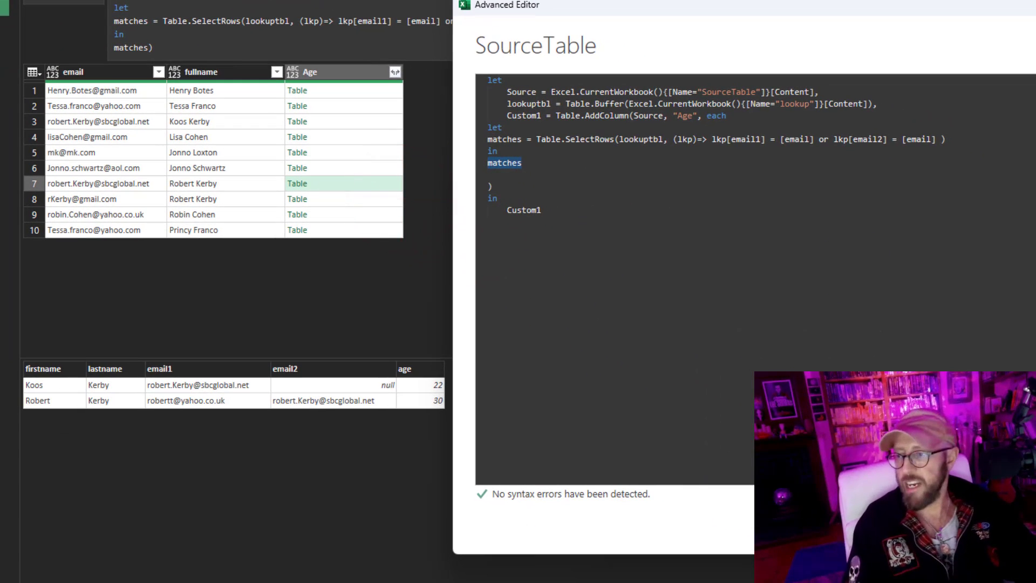
text(if tablero)
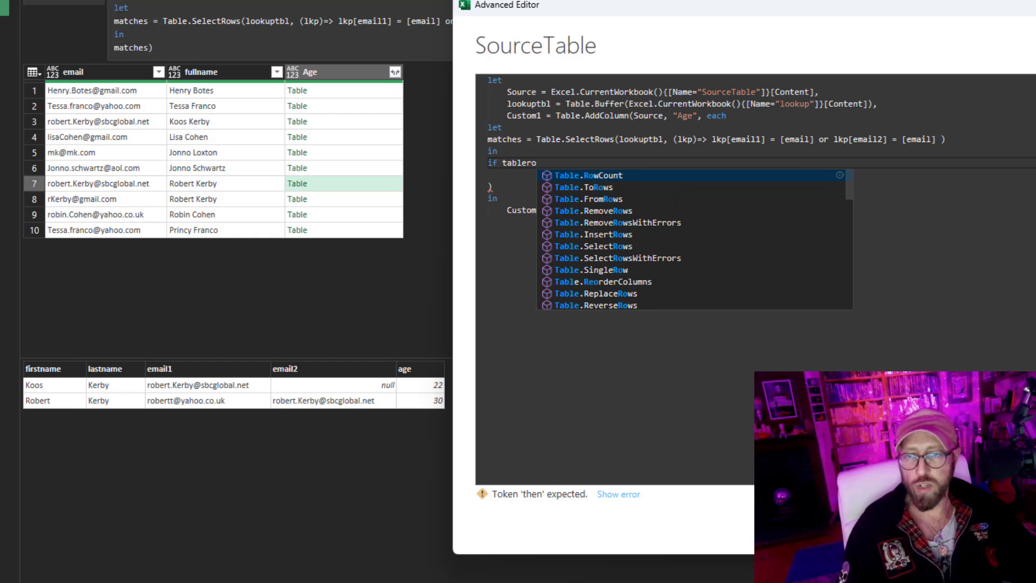
key(Tab)
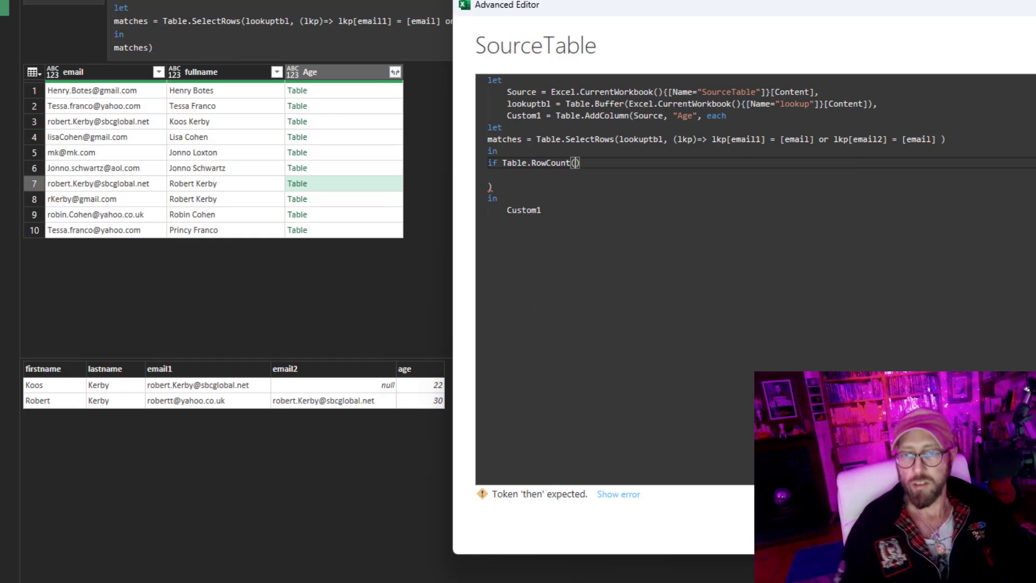
double_click(510, 138)
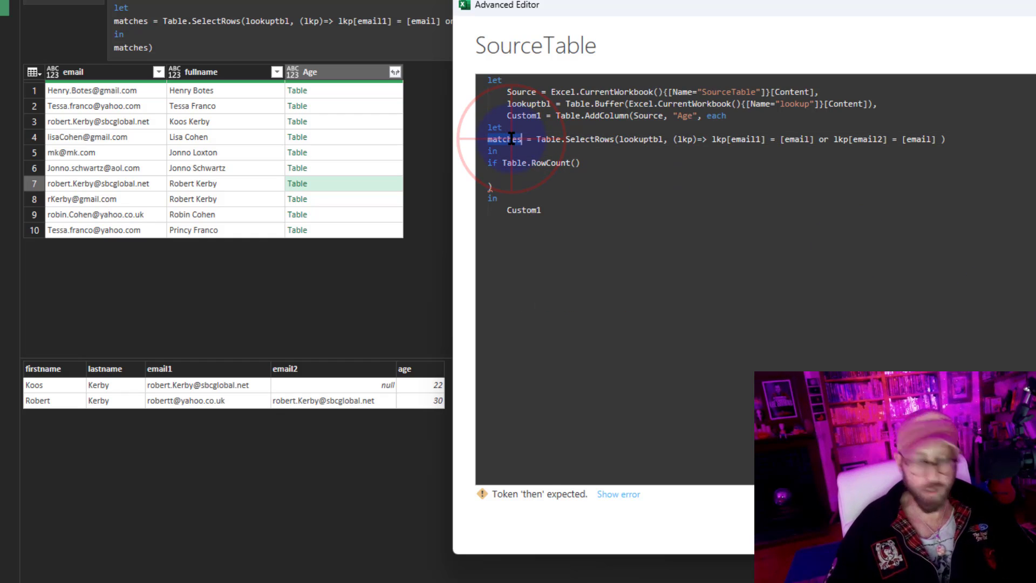
key(ctrl+v)
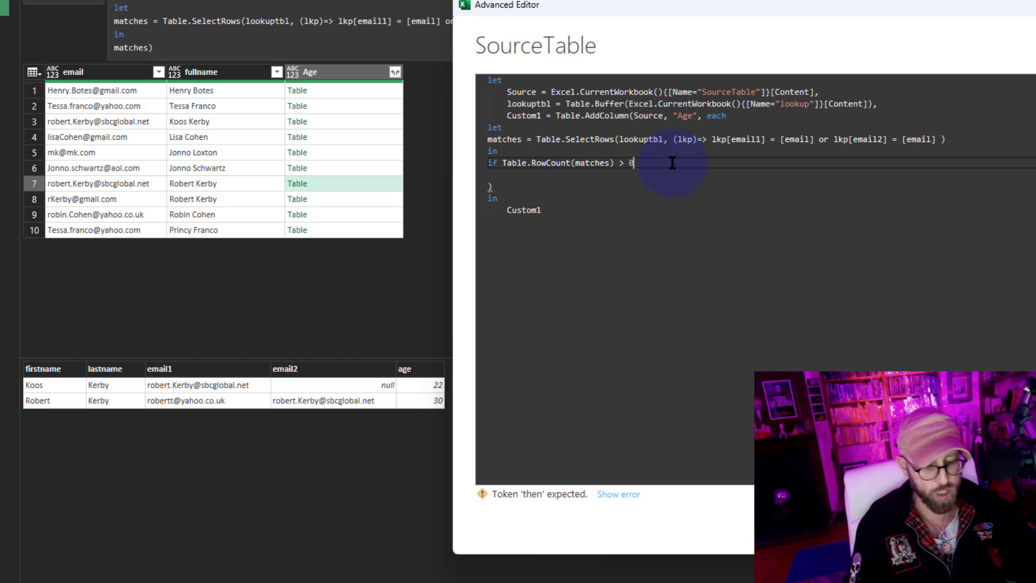
- Complete the condition as '> 0 then matches else null' and apply the code
text(n)
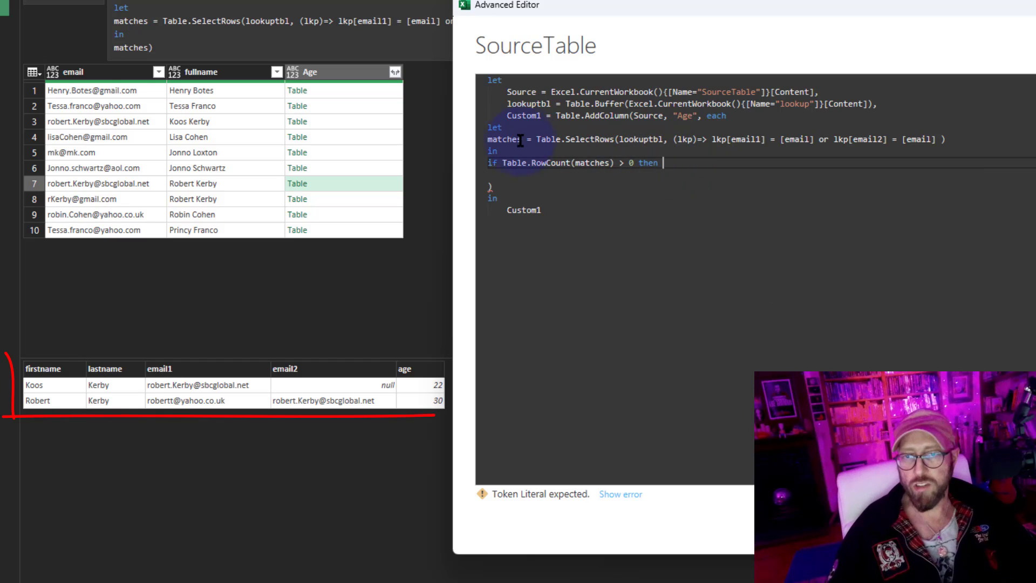
click(593, 163)
click(703, 164)
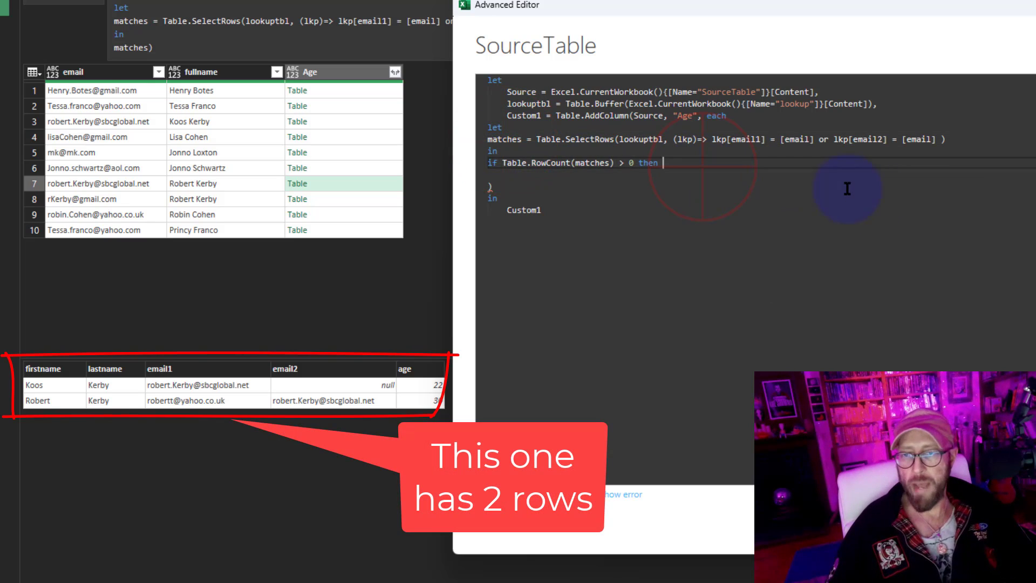
text(matches else null)
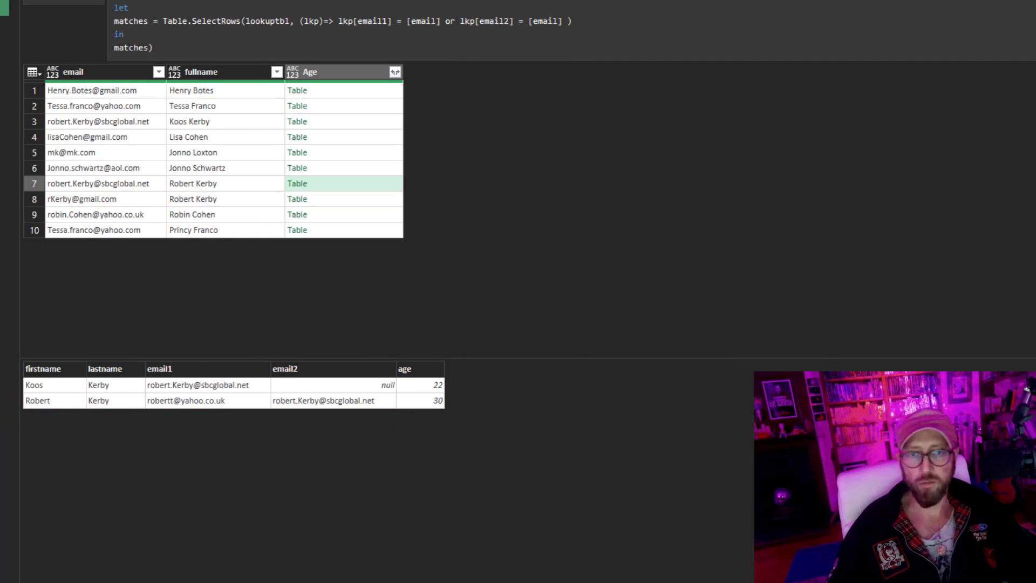
click(623, 178)
click(387, 90)
click(389, 105)
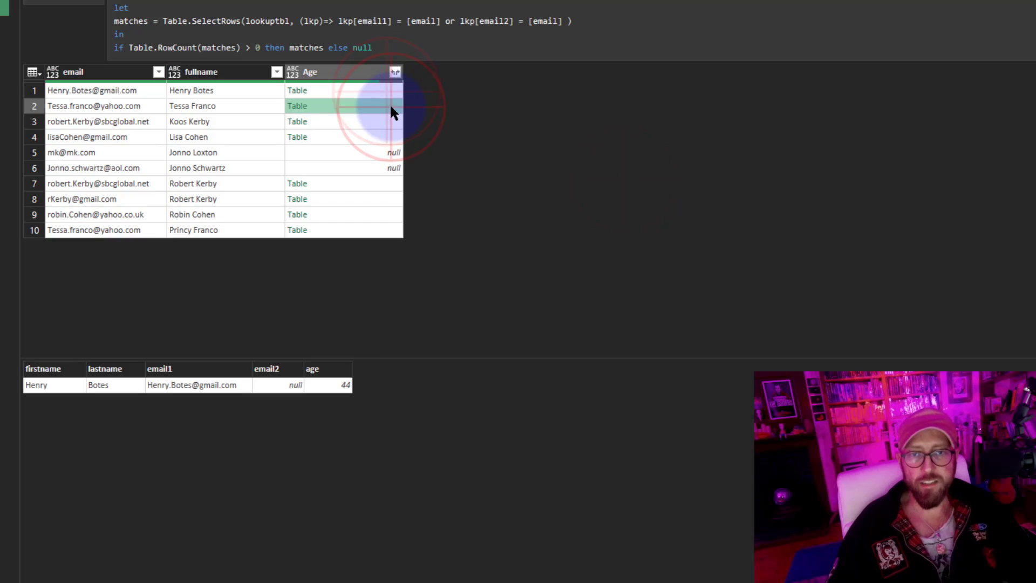
click(384, 122)
click(381, 137)
click(380, 185)
click(378, 197)
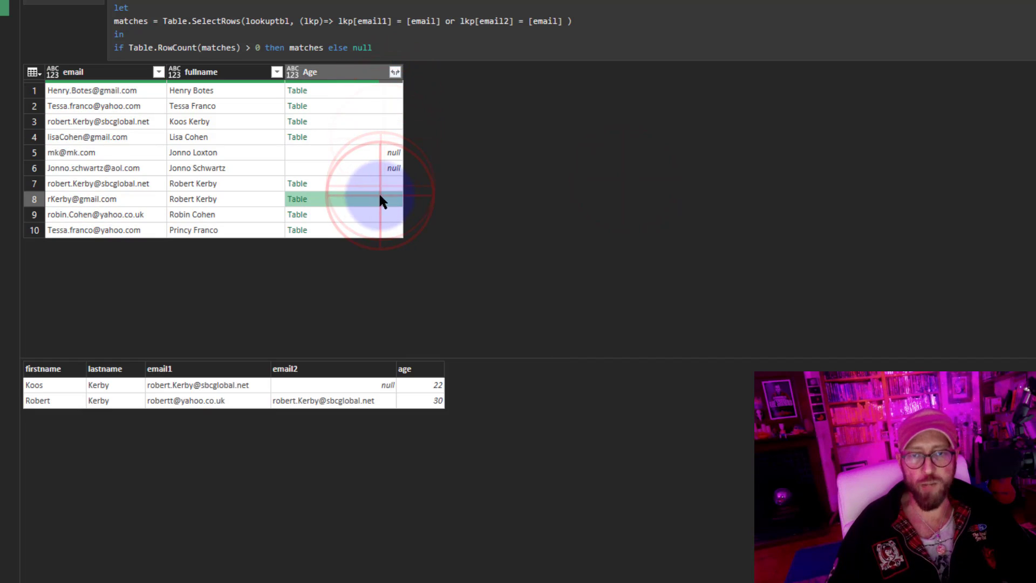
click(381, 215)
click(378, 228)
click(380, 215)
- Inspect the null Age values and fullnames of unmatched rows 5 and 6, then open Advanced Editor
click(390, 153)
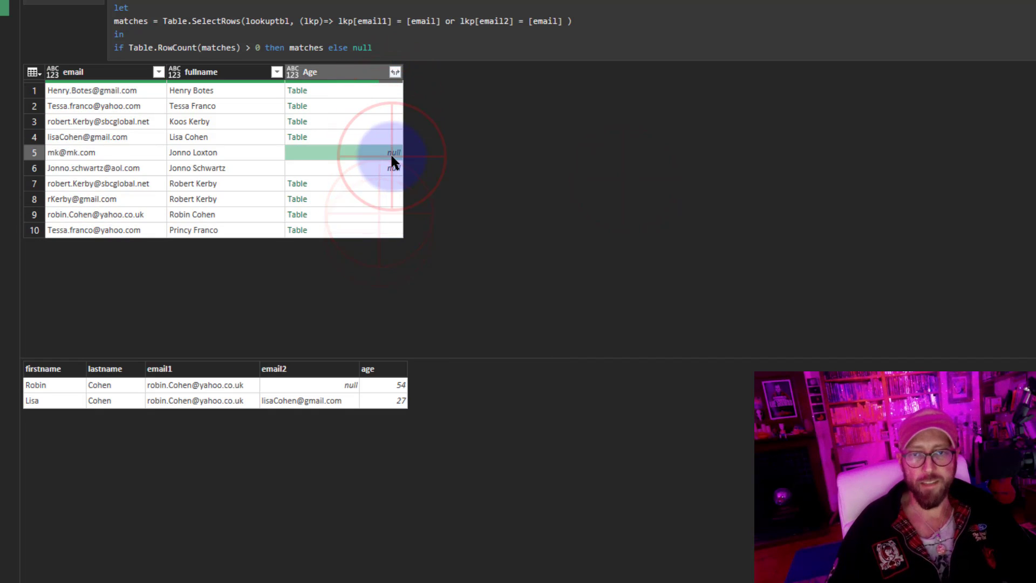
click(387, 167)
click(387, 155)
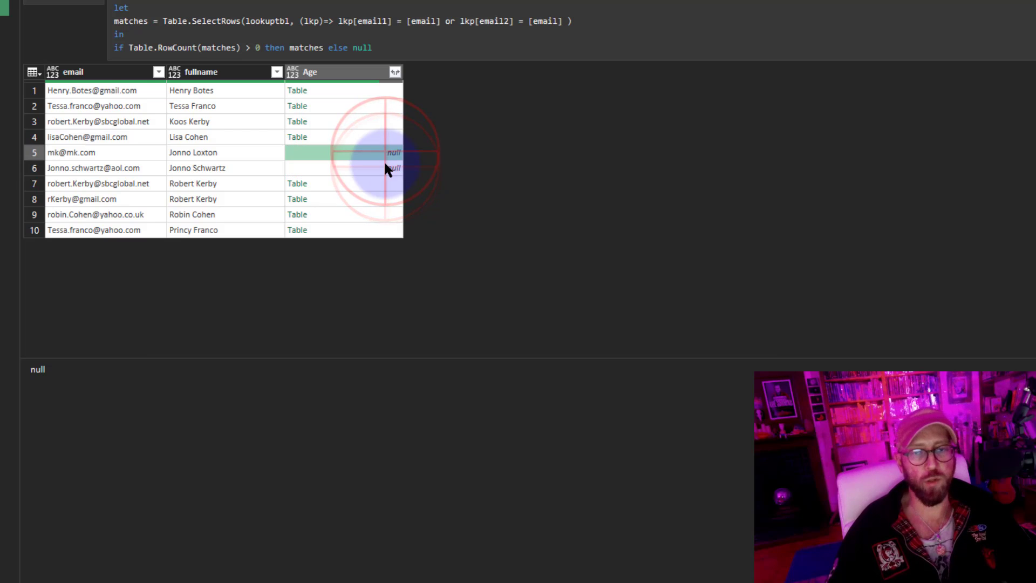
click(384, 167)
click(256, 152)
click(258, 167)
click(356, 165)
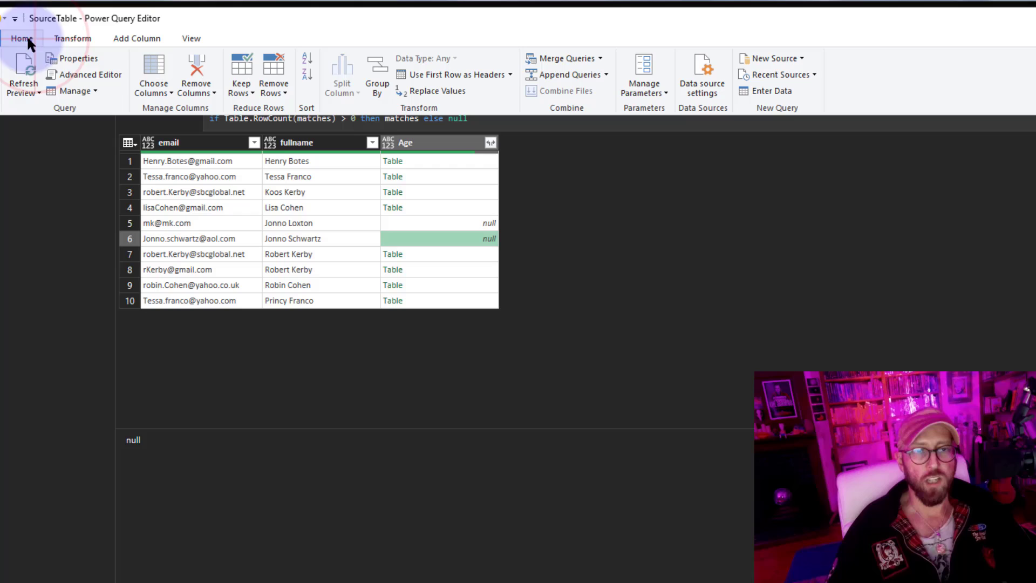
click(83, 75)
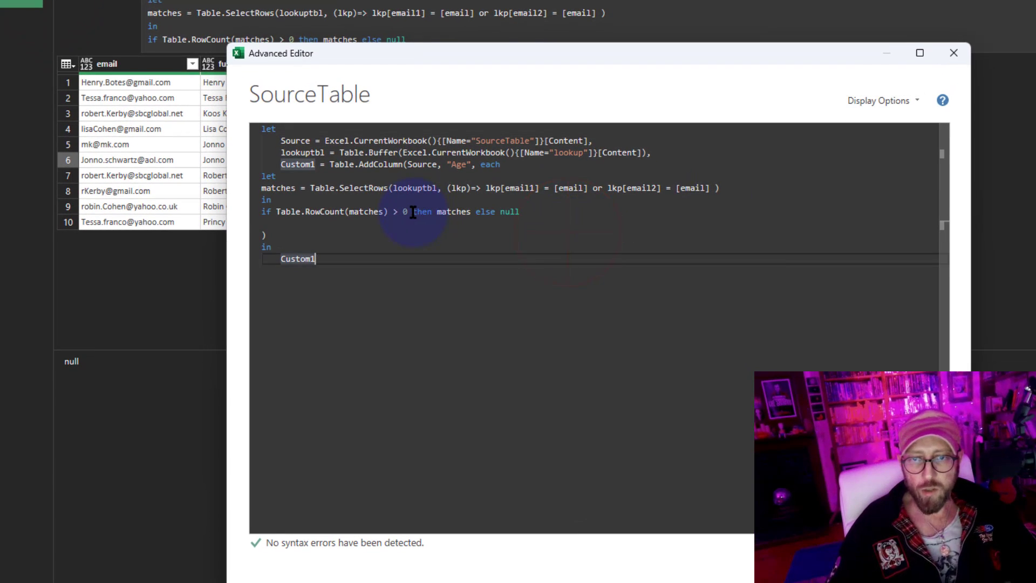
- Put then on its own line and filter matches where firstname & " " & lastname = [fullname]
click(414, 212)
key(Return)
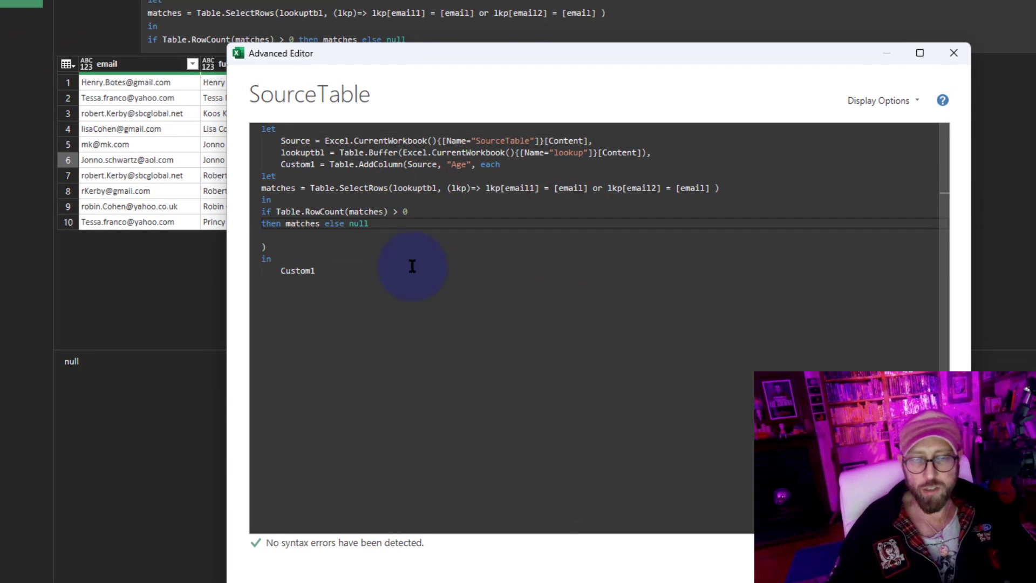
drag(284, 227, 361, 226)
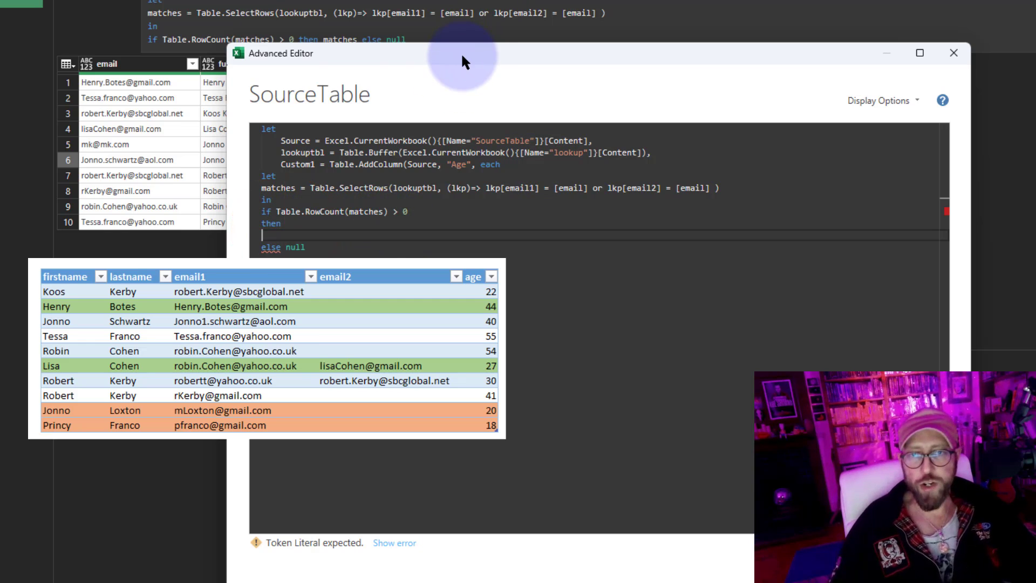
drag(461, 53, 791, 0)
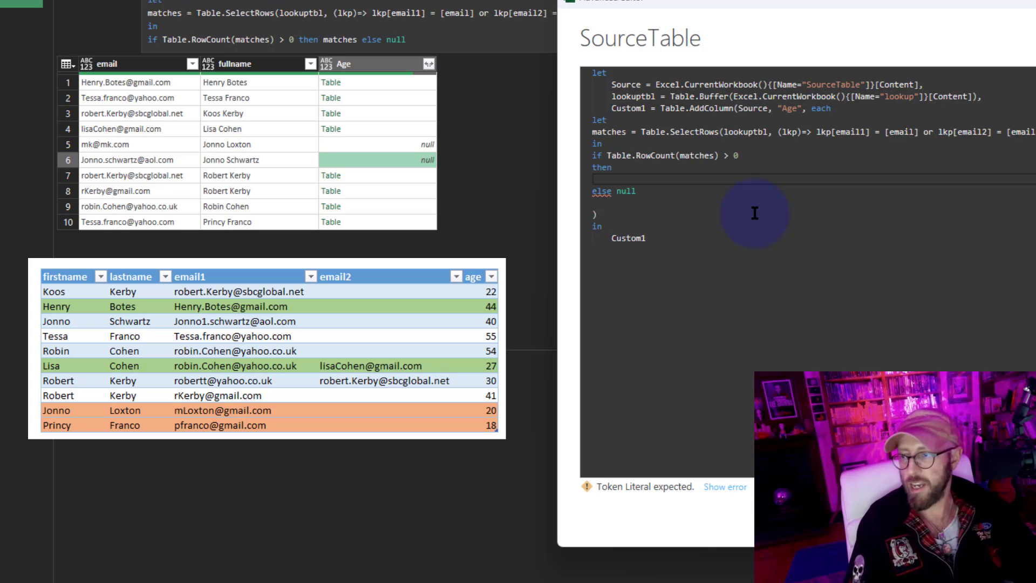
text(table)
text(.SelectColumns)
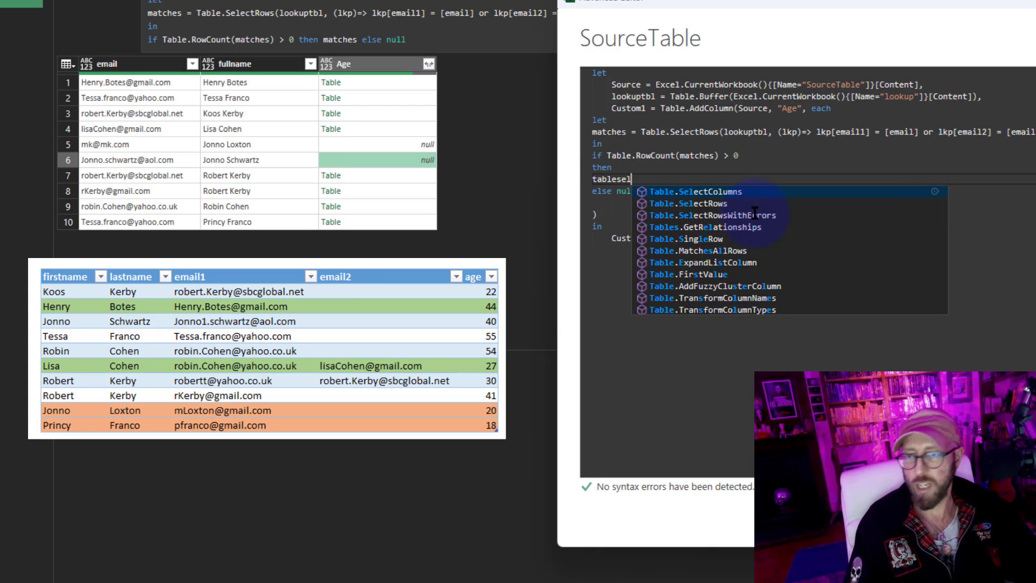
key(BackSpace)
key(BackSpace)
key(BackSpace)
key(BackSpace)
key(BackSpace)
key(BackSpace)
text(Rows()
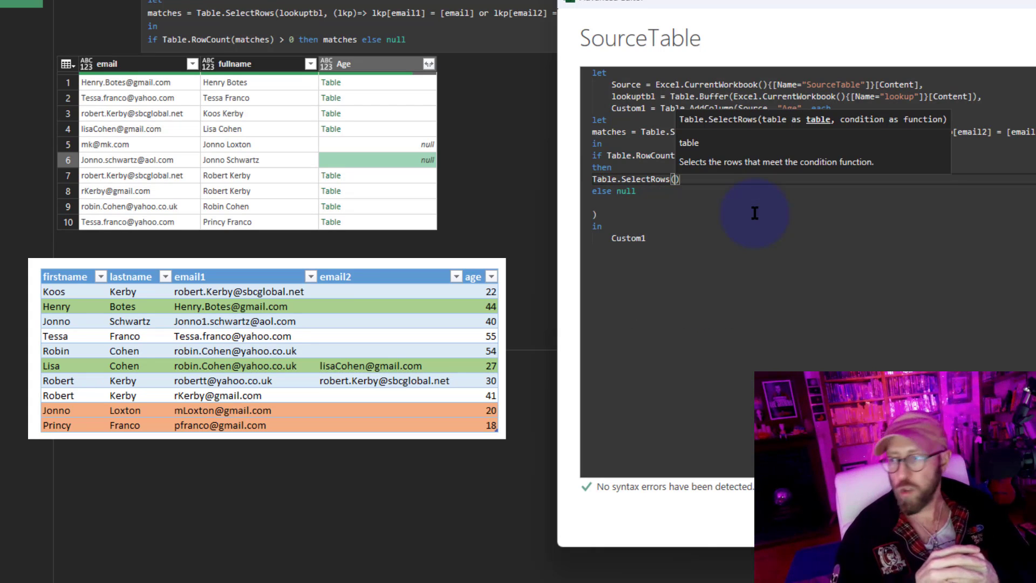
text(matches)
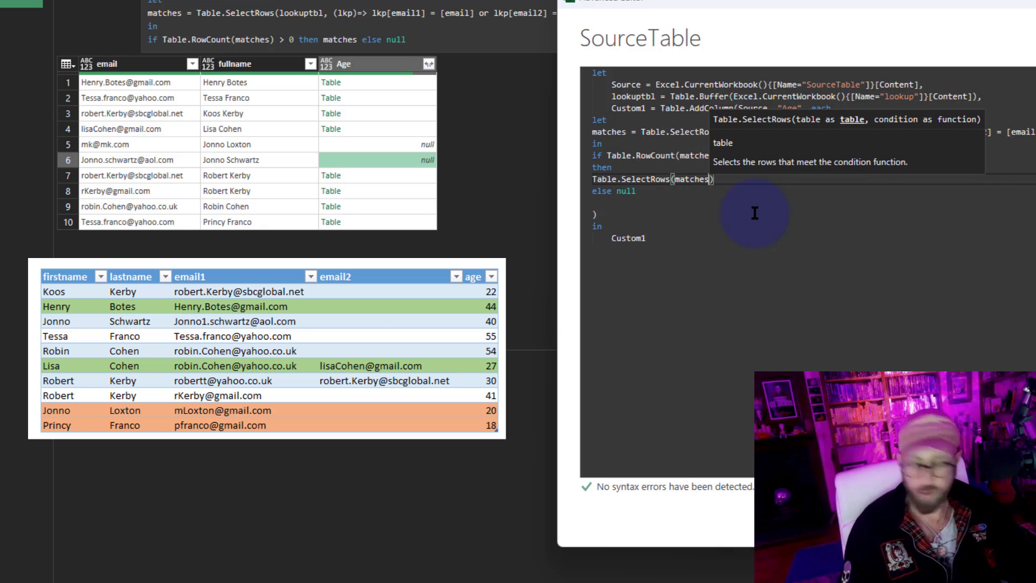
text(, )
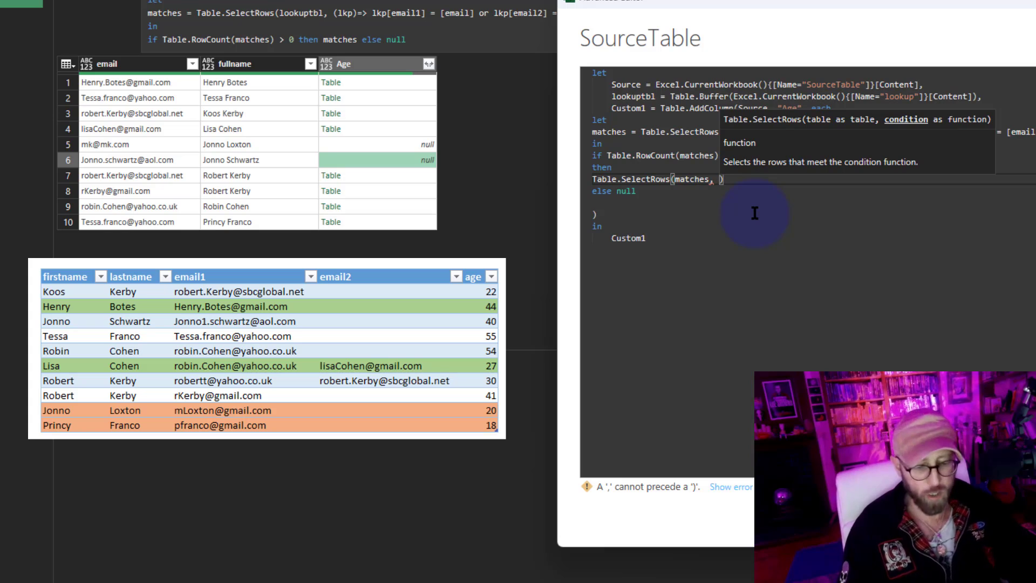
text((lkp))
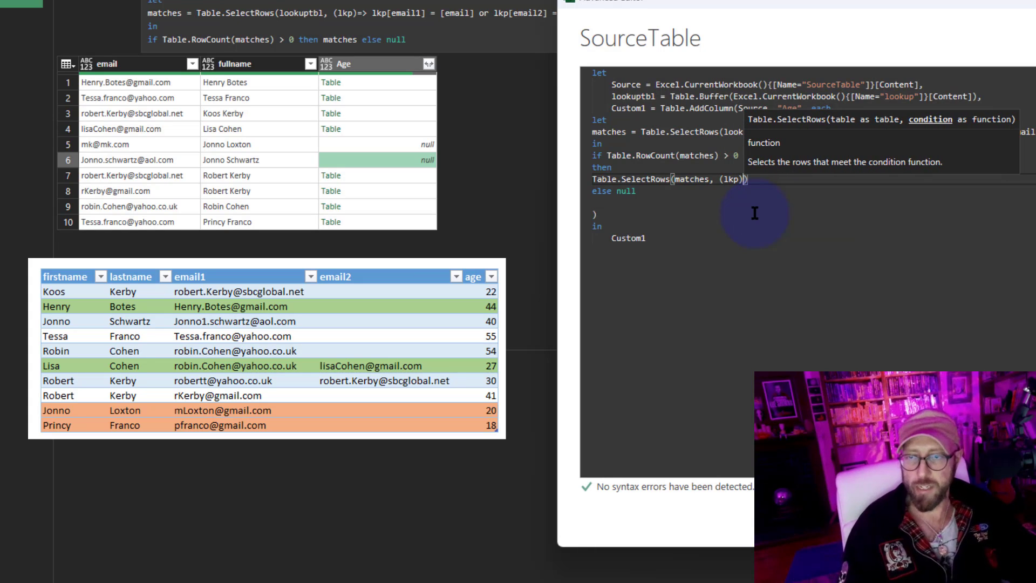
text(=> )
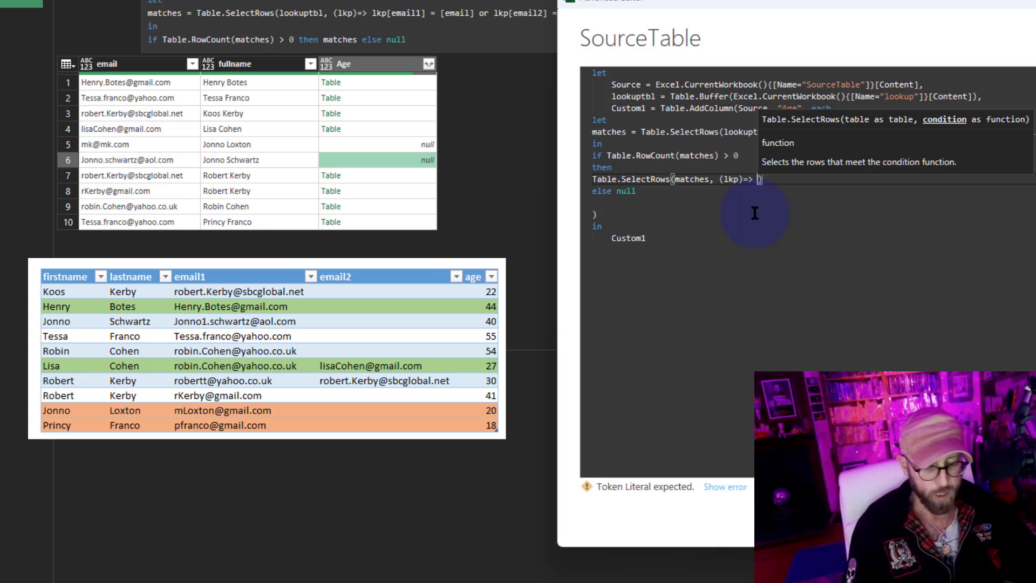
text(lkp[)
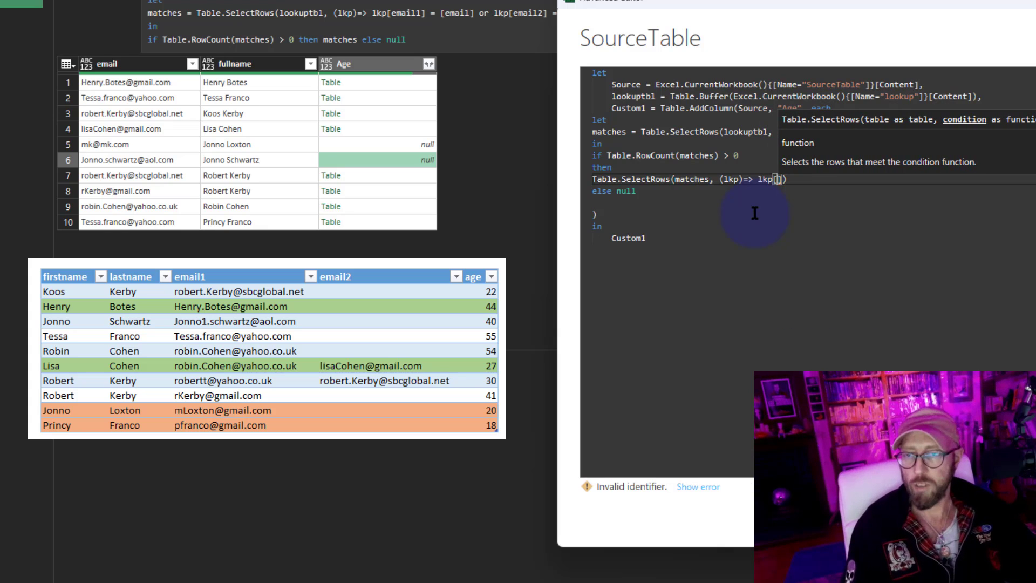
text(firstname)
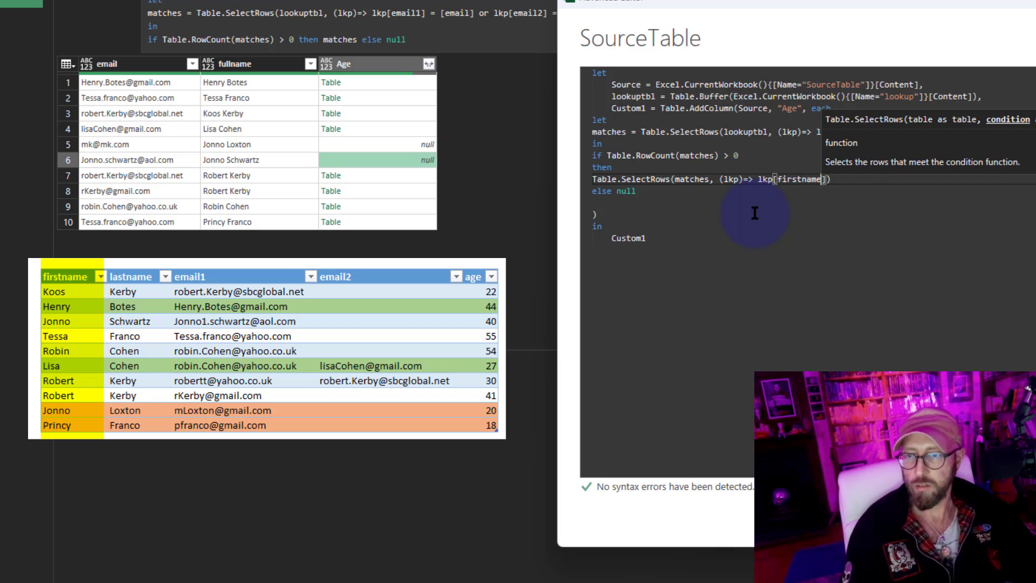
text(] & " ")
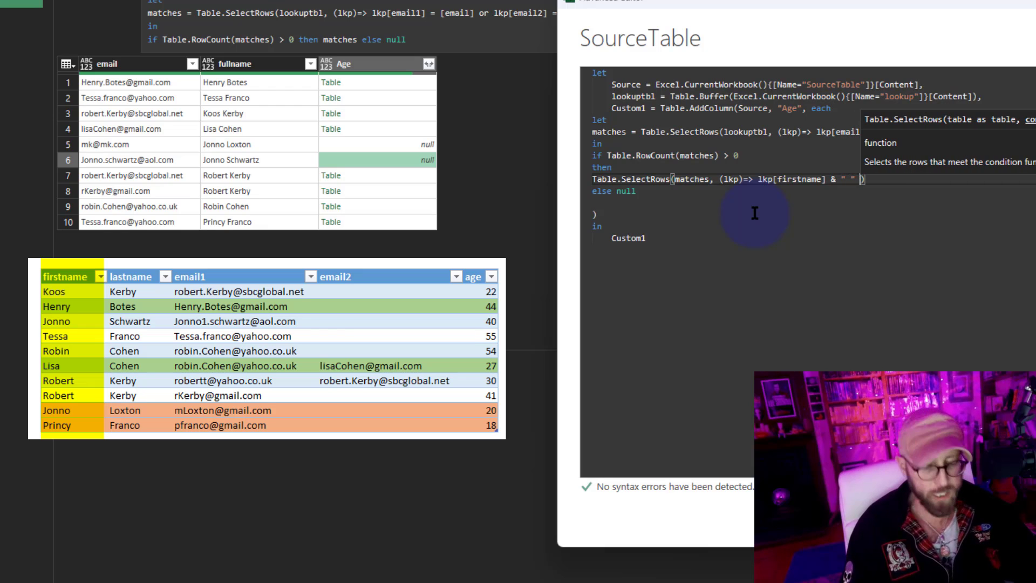
text( & )
text(lkp[lastname)
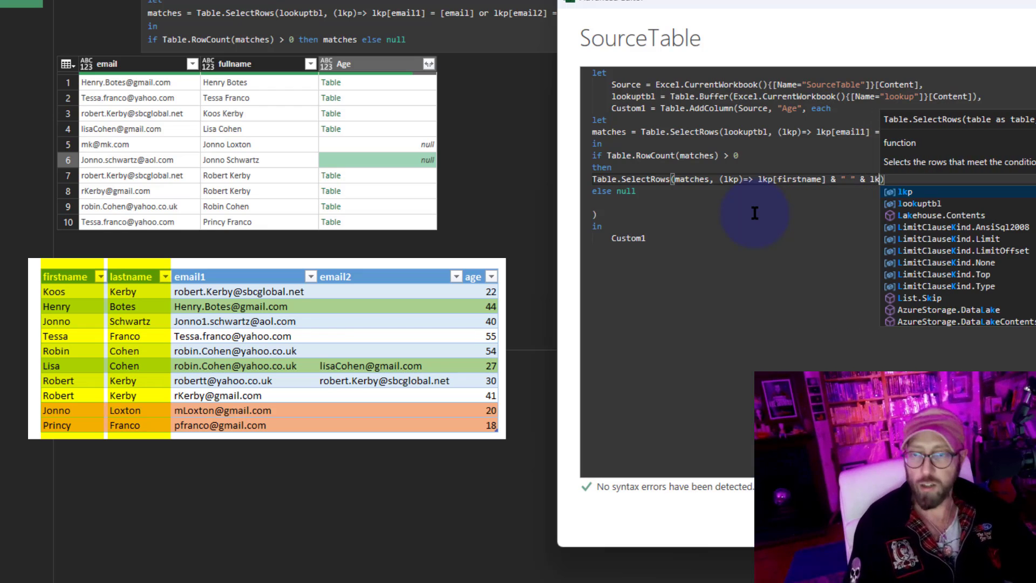
text(] = )
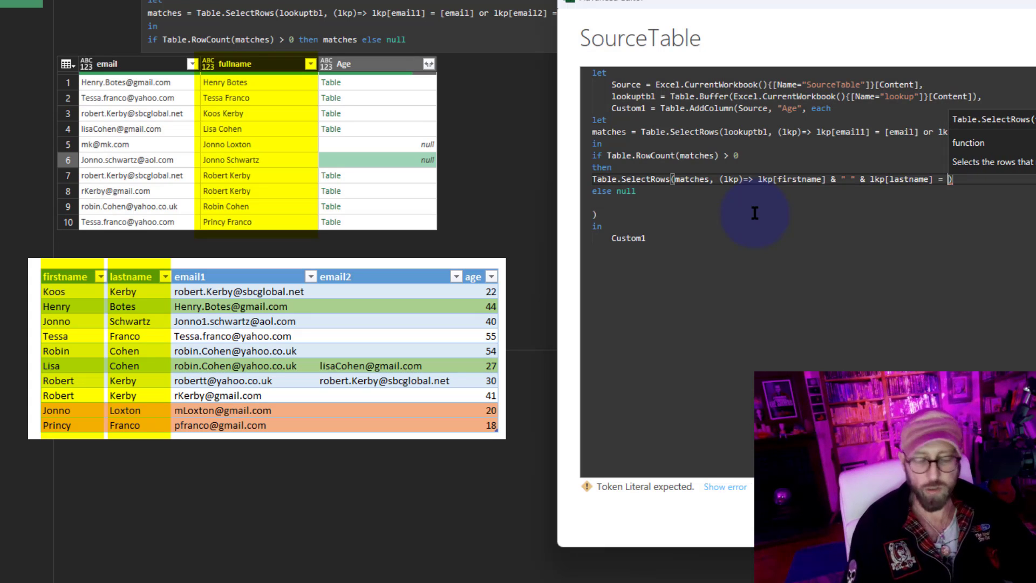
text([fullname)
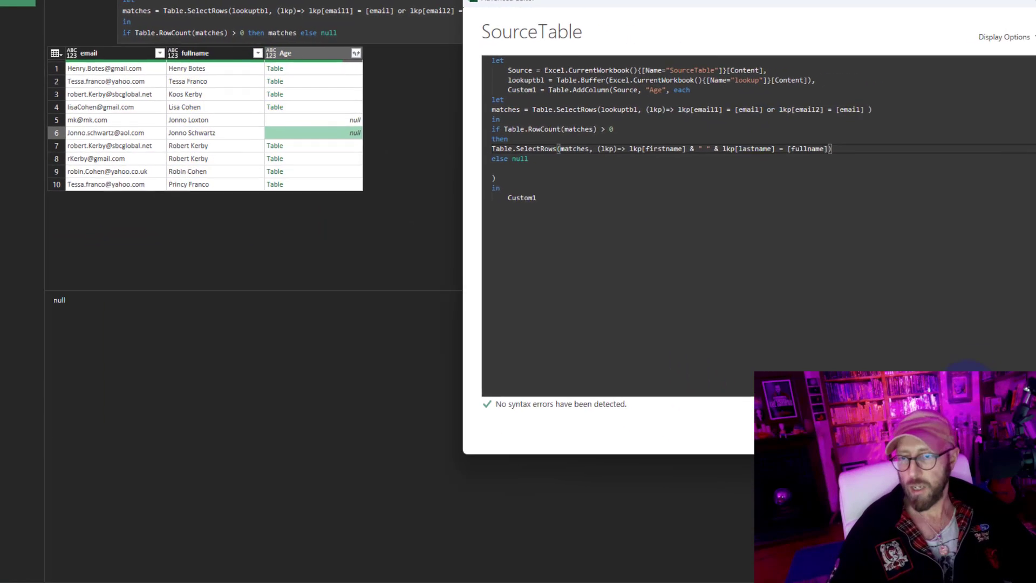
- Apply the full-name match filter and preview each row's matched lookup table
click(1033, 539)
click(403, 81)
click(387, 92)
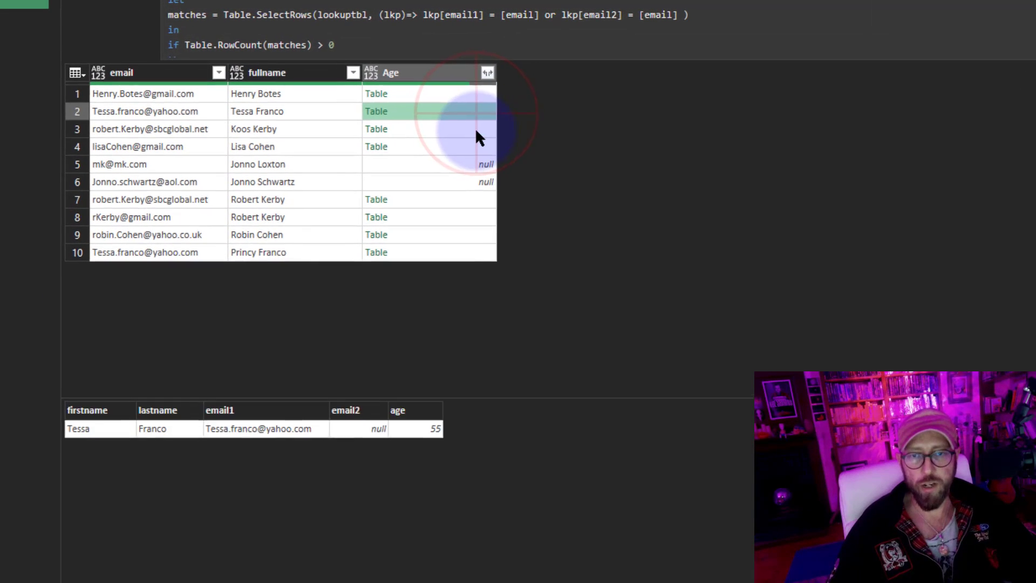
click(387, 105)
click(388, 119)
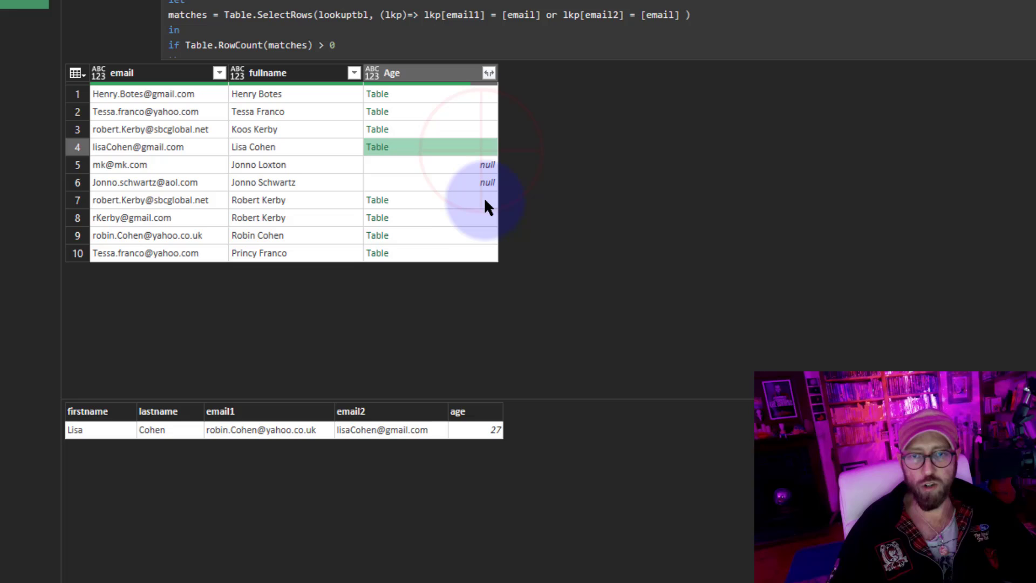
click(483, 200)
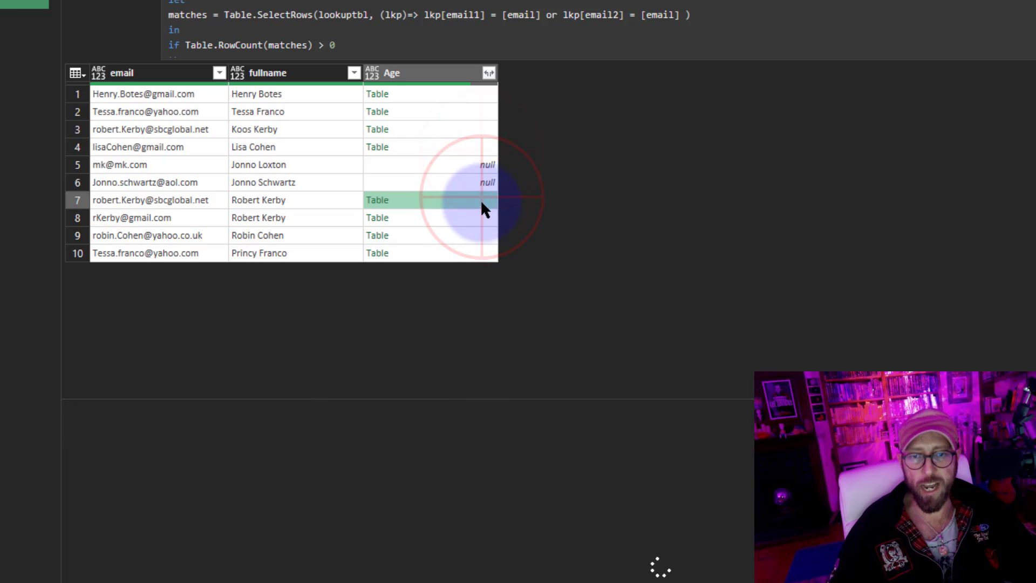
click(485, 218)
click(478, 236)
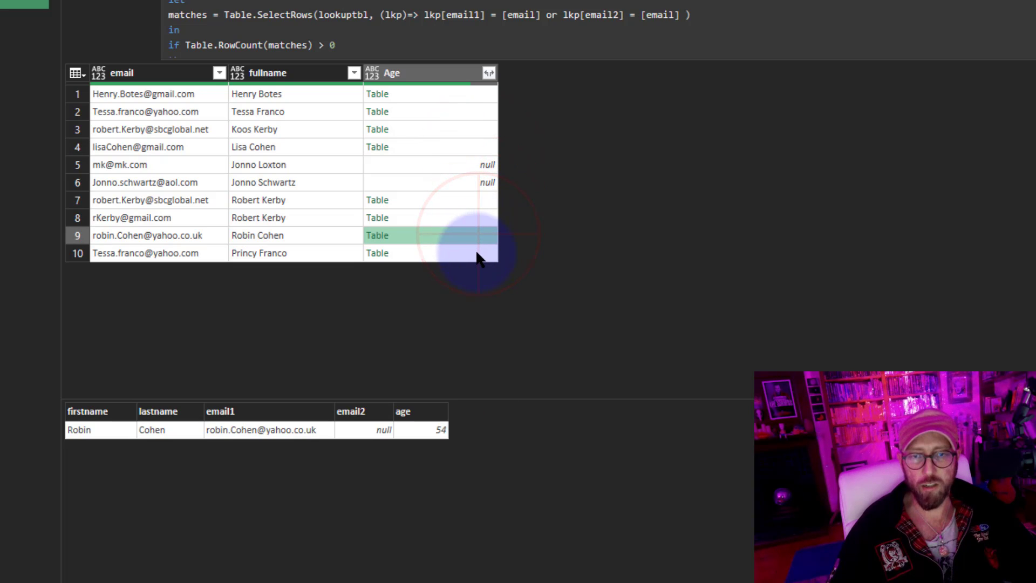
- Compare the matches for rows 7 to 10, noting the last row's table is empty
click(478, 253)
click(474, 233)
click(467, 216)
click(464, 203)
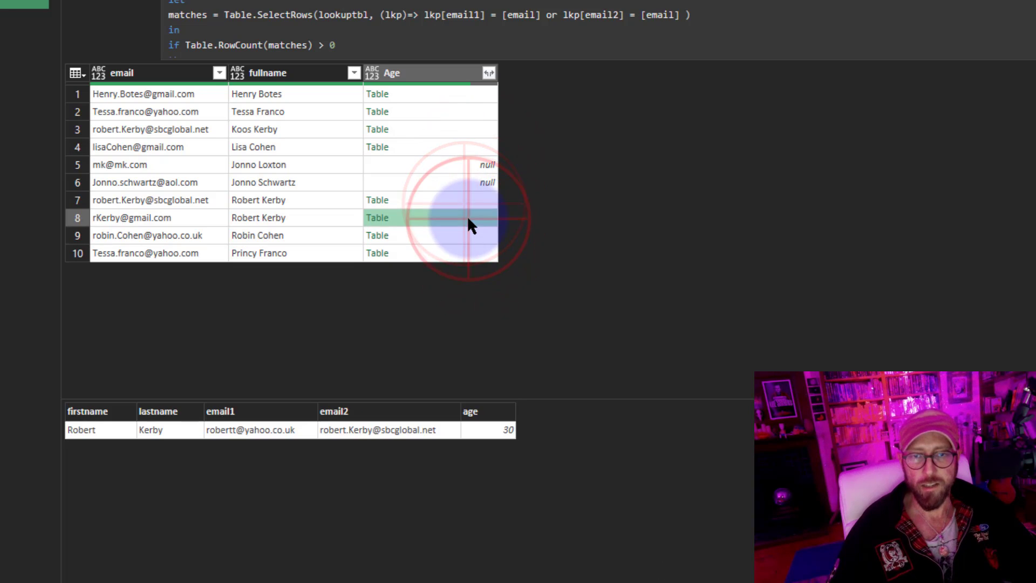
click(467, 216)
click(465, 201)
click(473, 235)
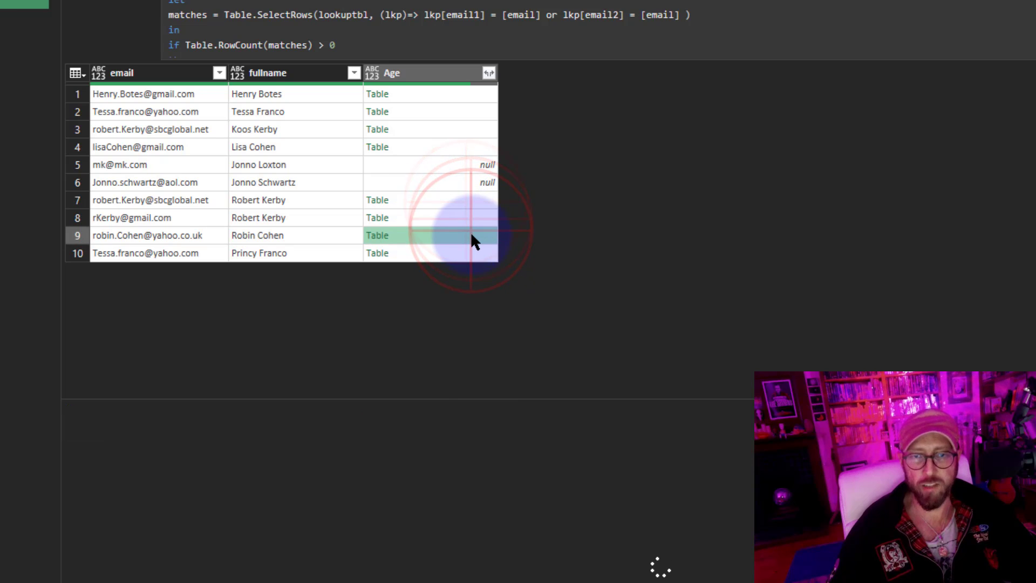
click(468, 253)
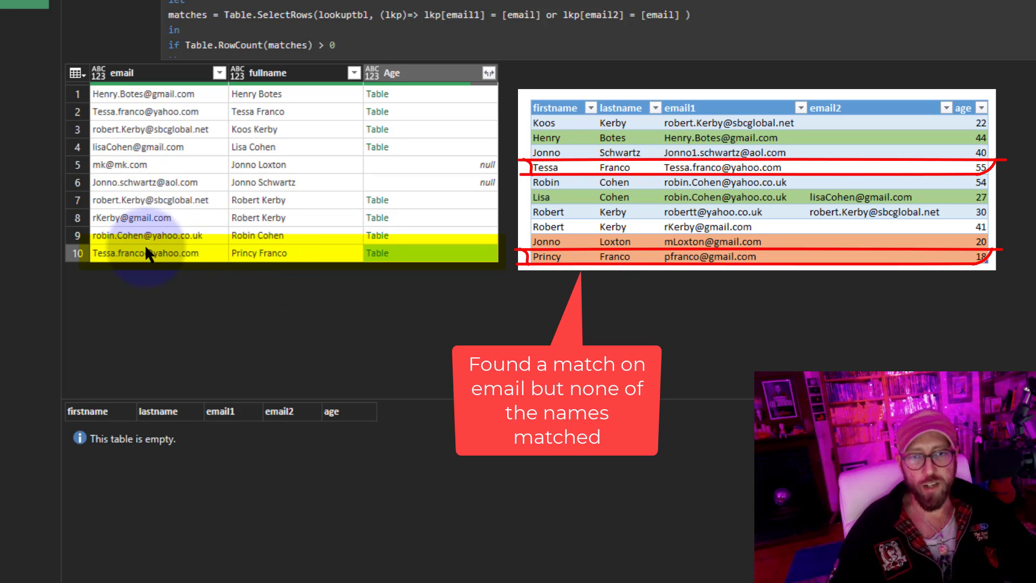
- Recheck the matches for rows 8 and 2, then bring up the query's code in Advanced Editor
click(415, 220)
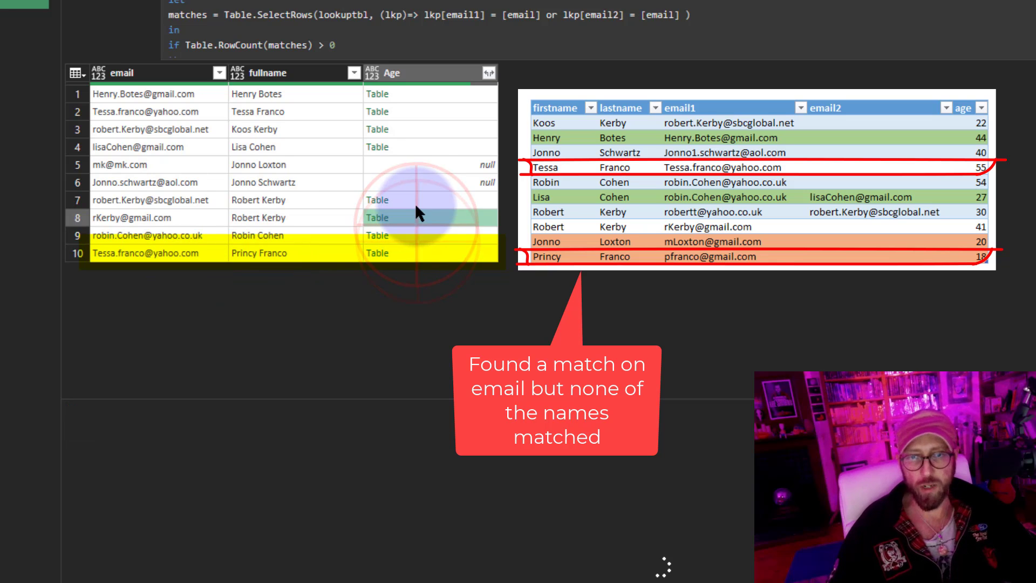
click(413, 130)
click(418, 112)
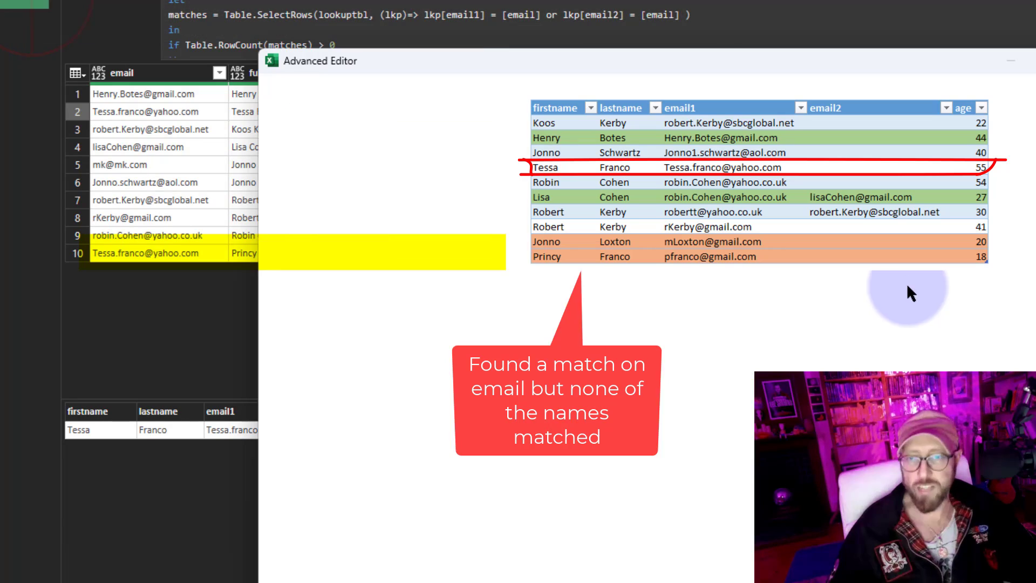
click(772, 283)
- Append [age] after the name-match SelectRows call and apply the edited query
key(super+Right)
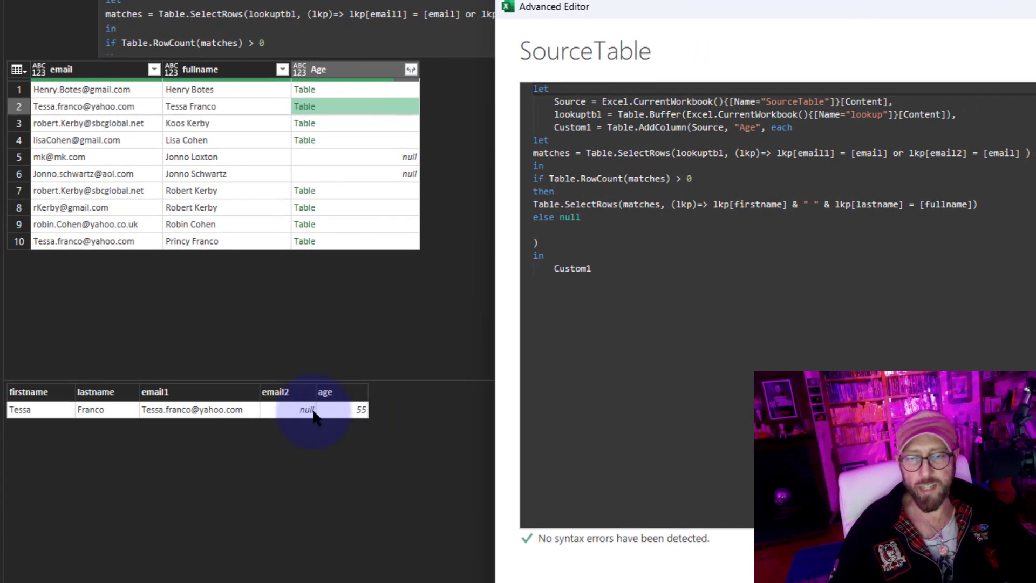
click(990, 206)
text([Age)
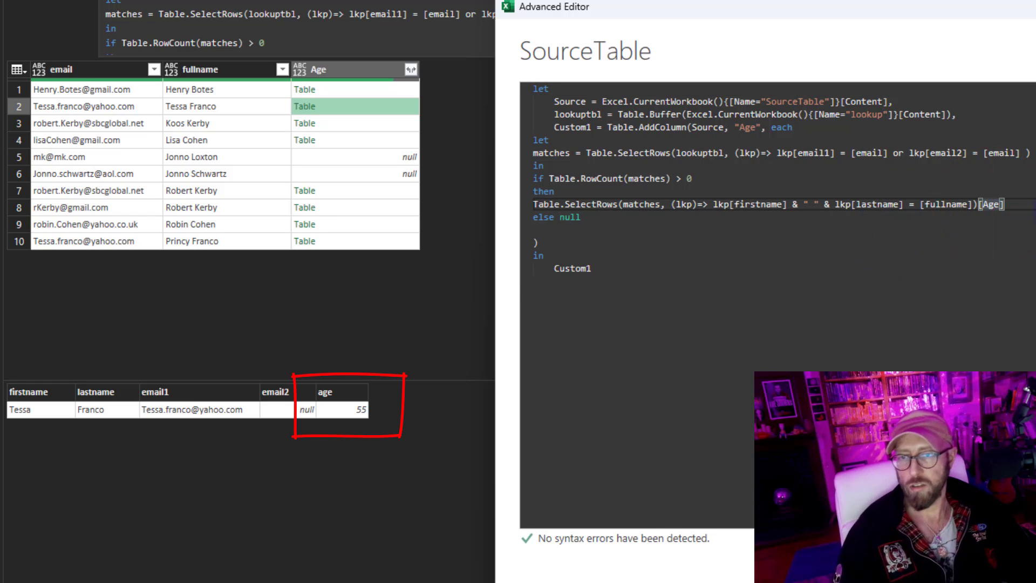
key(super+Left)
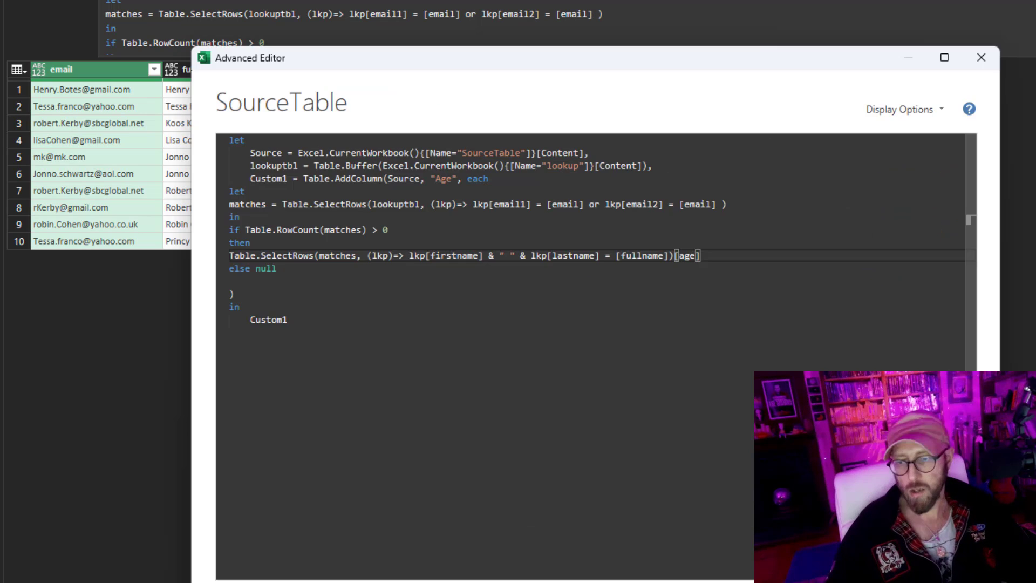
click(927, 564)
- Check the Age values now returned for rows 1 to 9
click(382, 93)
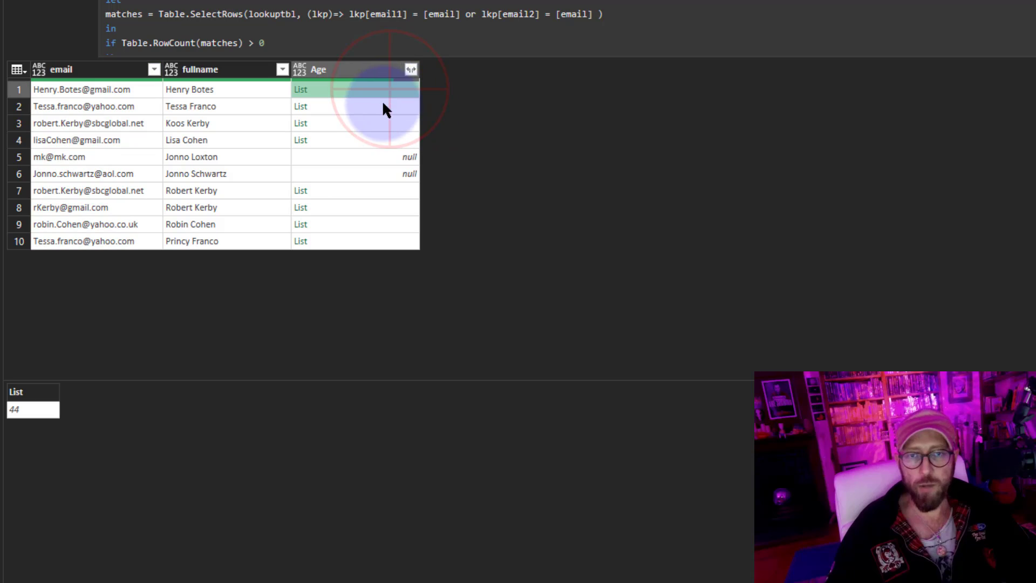
click(382, 110)
click(381, 126)
click(382, 141)
click(367, 191)
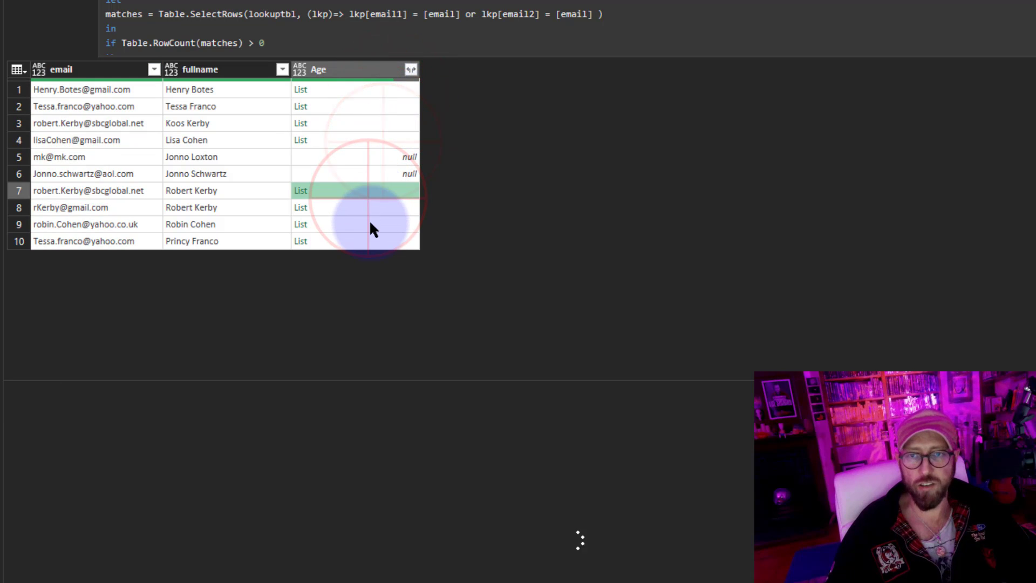
click(370, 225)
- Review rows 7 to 10, then add {0} after [age] to return the first match's age
click(347, 208)
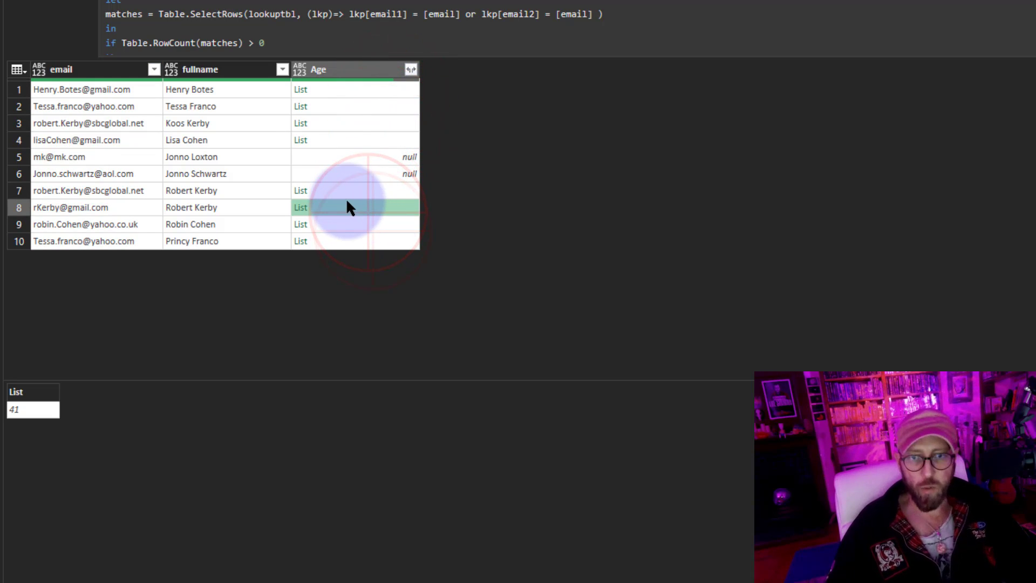
click(348, 193)
click(349, 223)
click(355, 236)
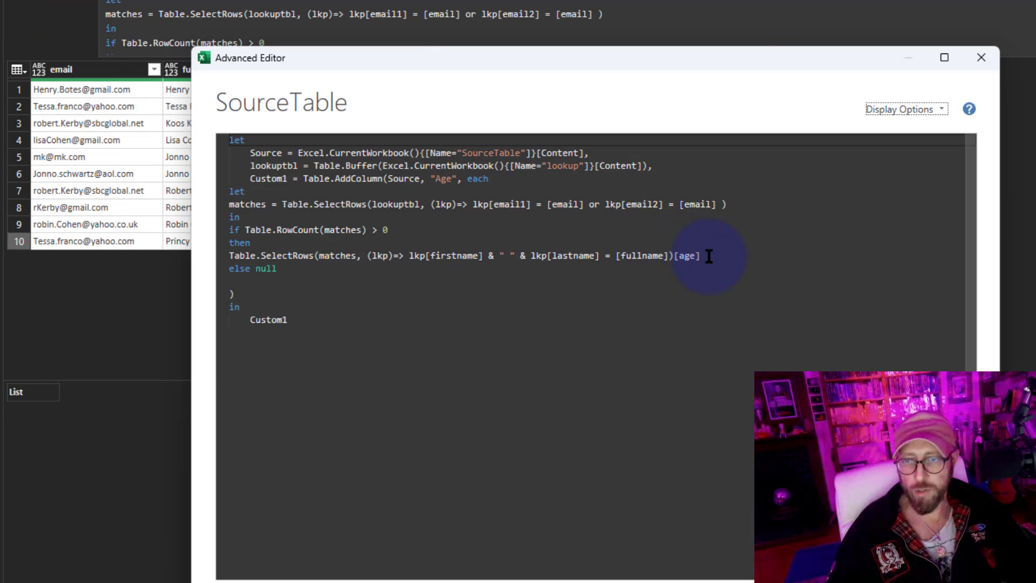
click(708, 256)
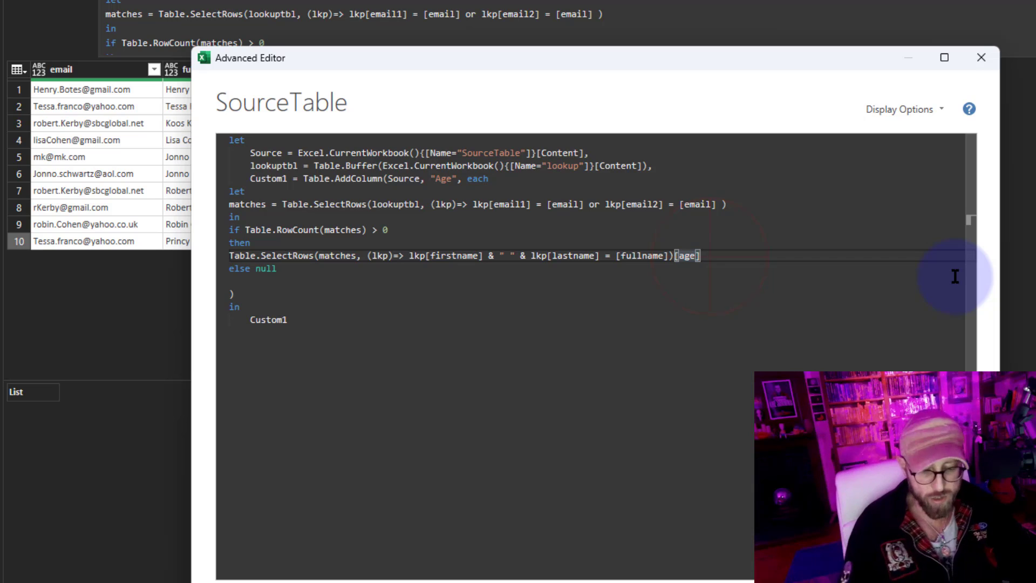
text({0})
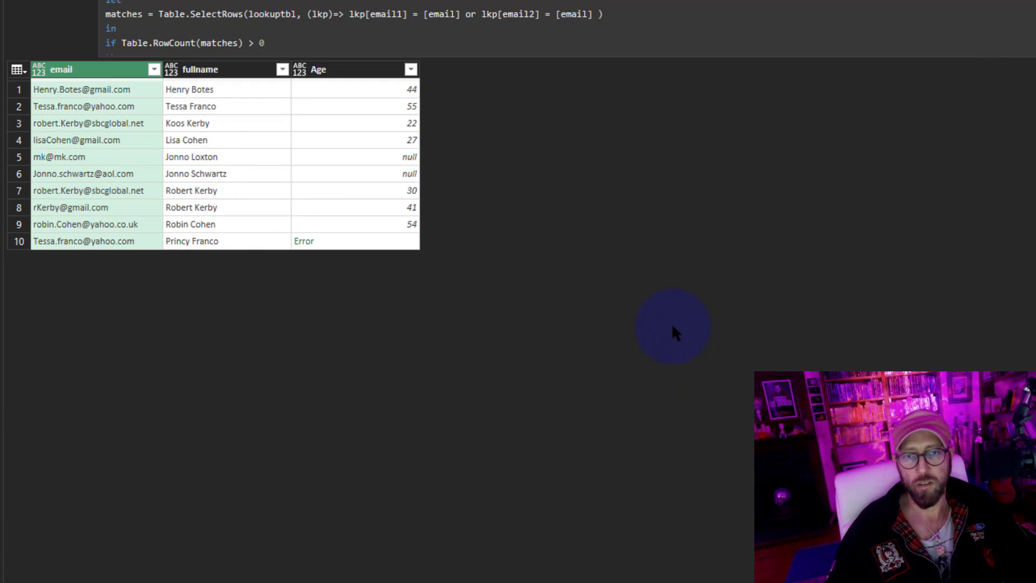
click(405, 91)
click(403, 106)
click(403, 123)
click(405, 139)
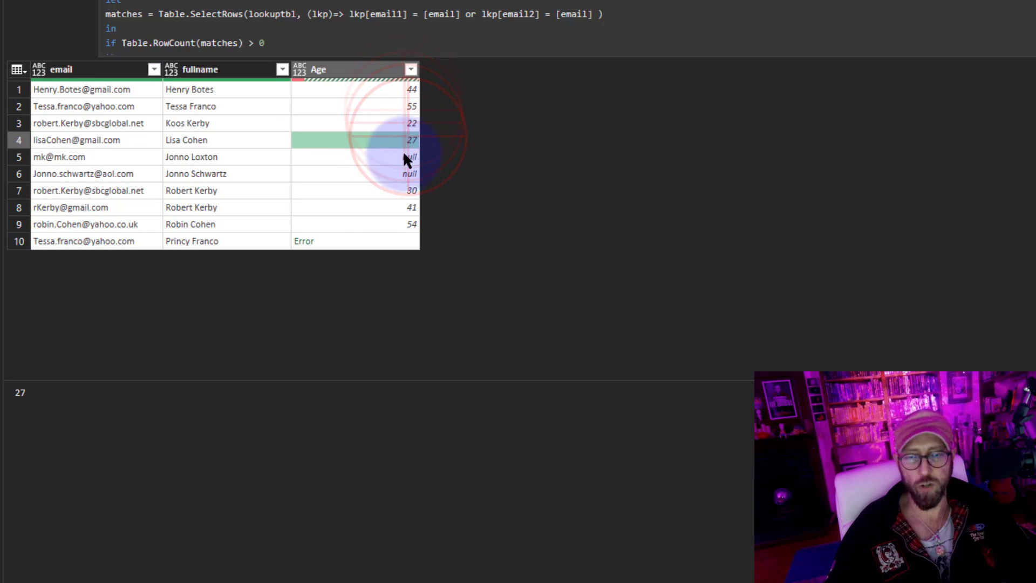
click(382, 241)
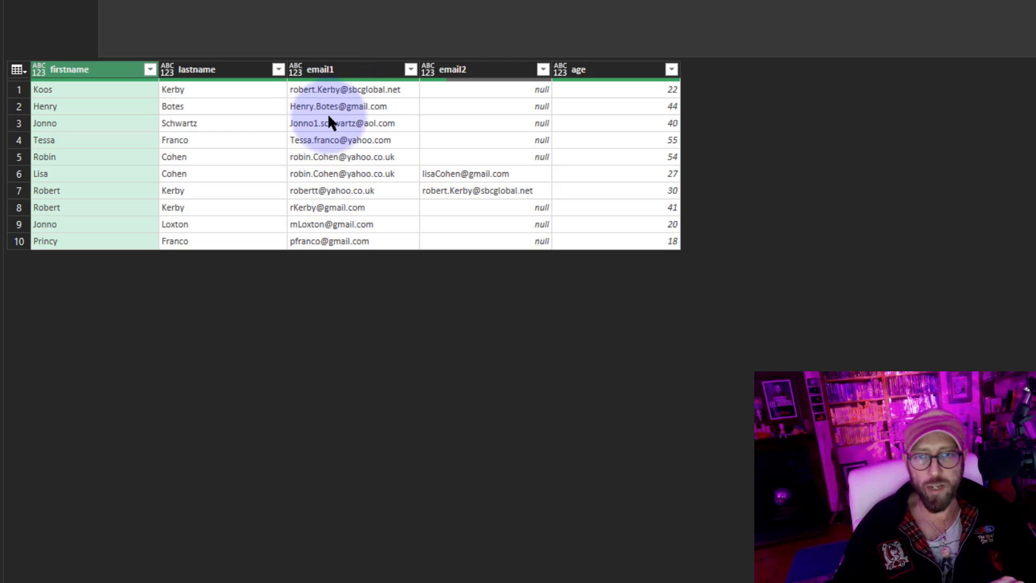
click(335, 139)
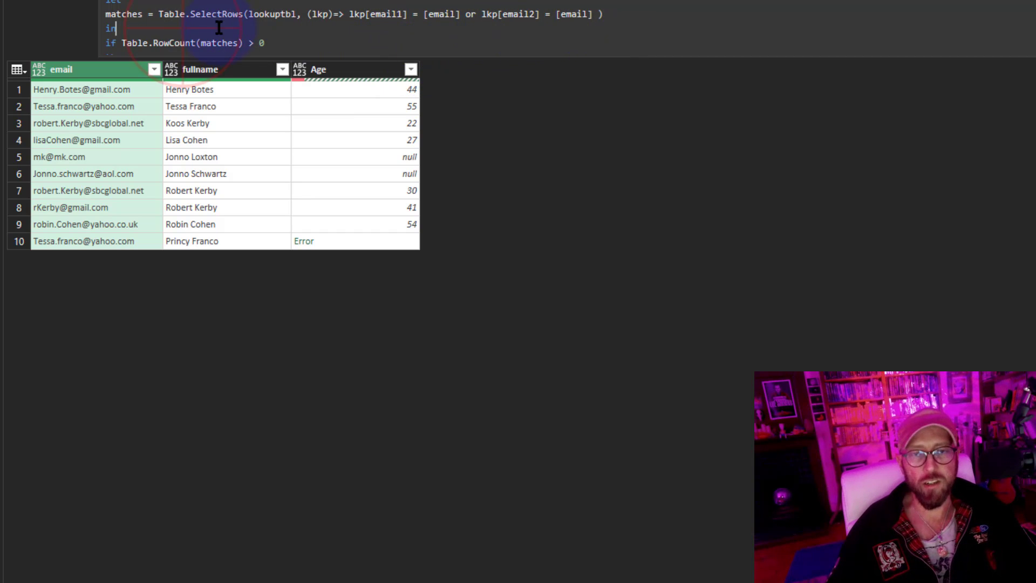
- In Advanced Editor, append ? after [age]{0} on the SelectRows line
scroll(249, 27, down, 1)
click(602, 33)
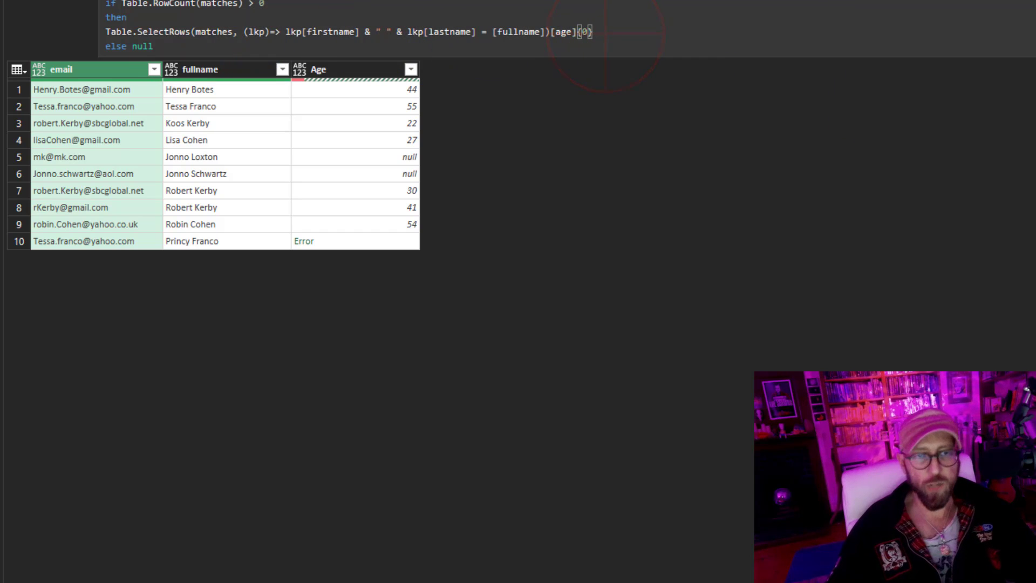
click(22, 1)
click(8, 16)
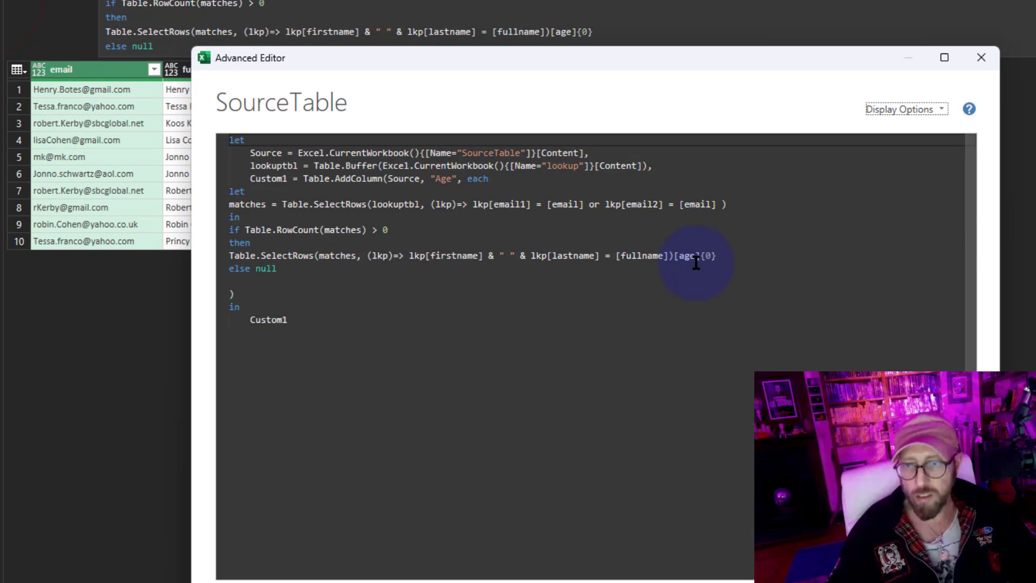
click(696, 257)
text(?)
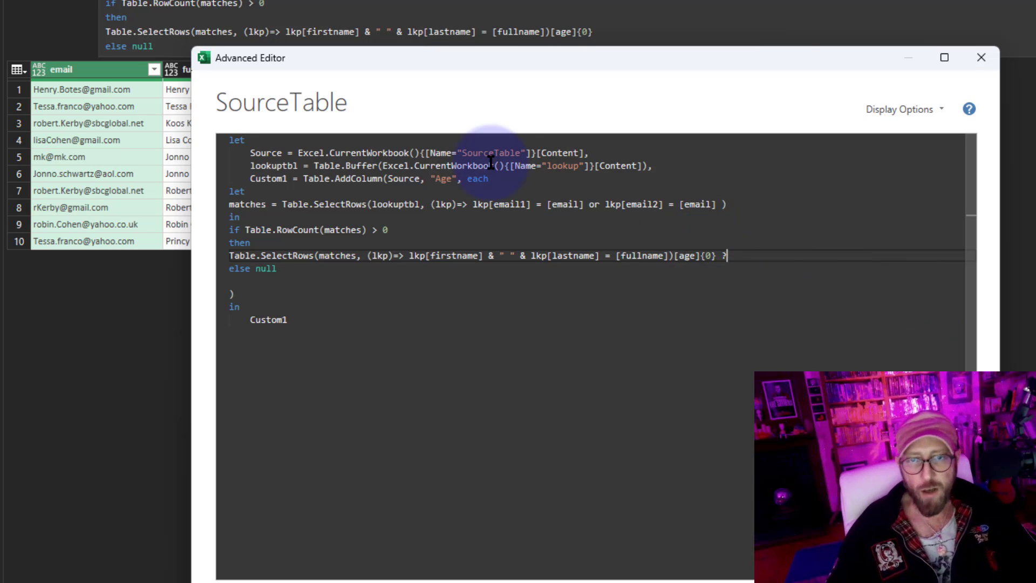
- Apply the null-safe change and confirm row 10's Age now shows null
drag(488, 64, 814, 12)
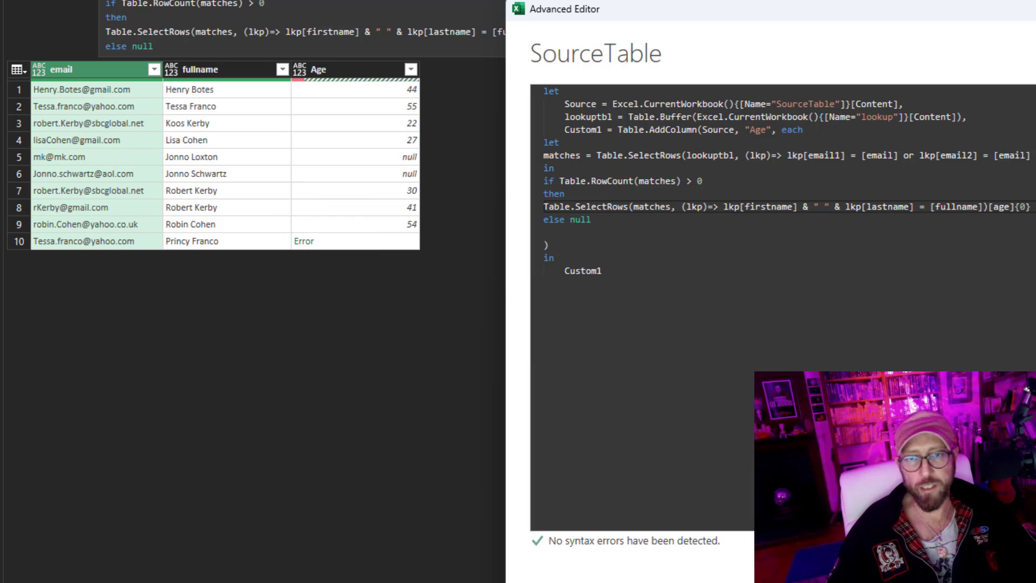
click(966, 540)
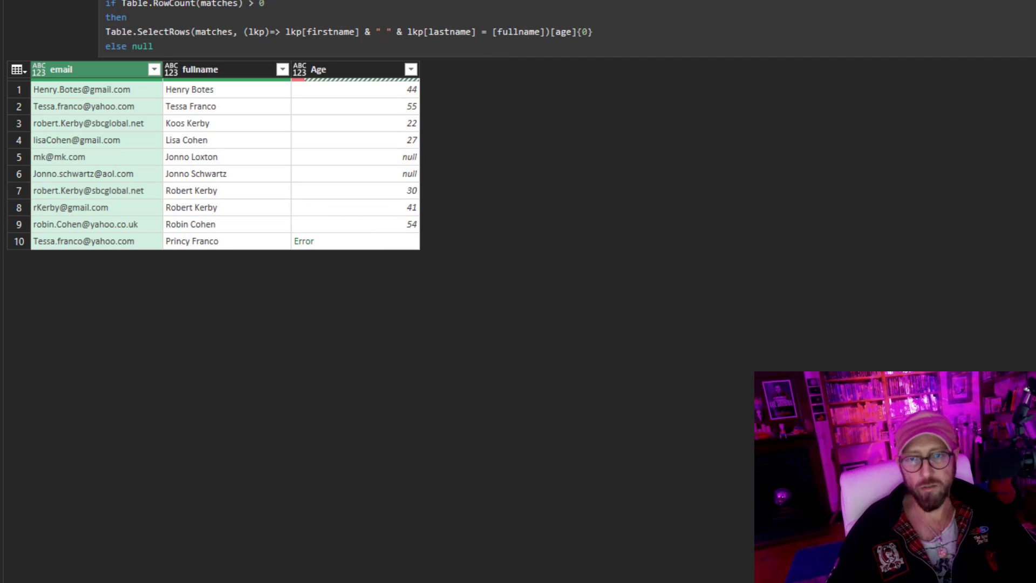
click(386, 223)
click(390, 236)
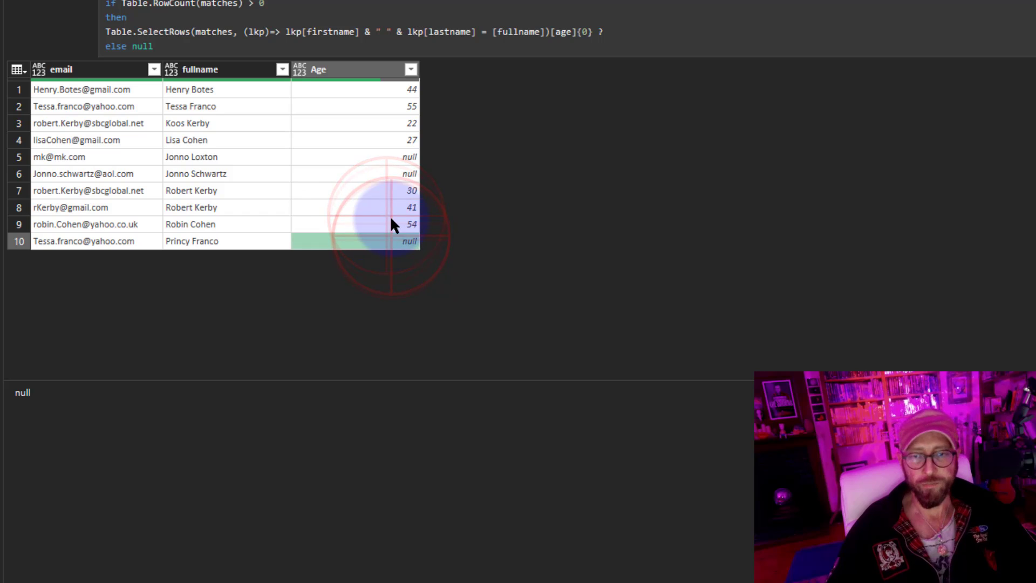